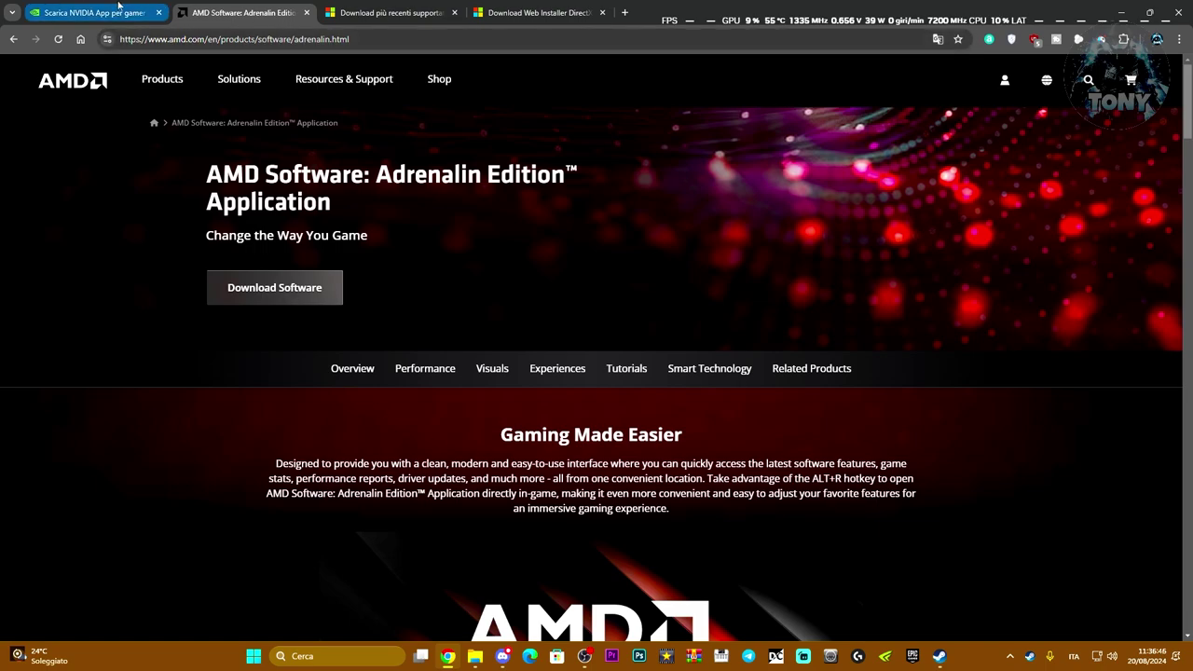
# Look over the NVIDIA App and AMD Software: Adrenalin Edition download pages, ending on the NVIDIA page
pyautogui.click(102, 12)
pyautogui.click(243, 12)
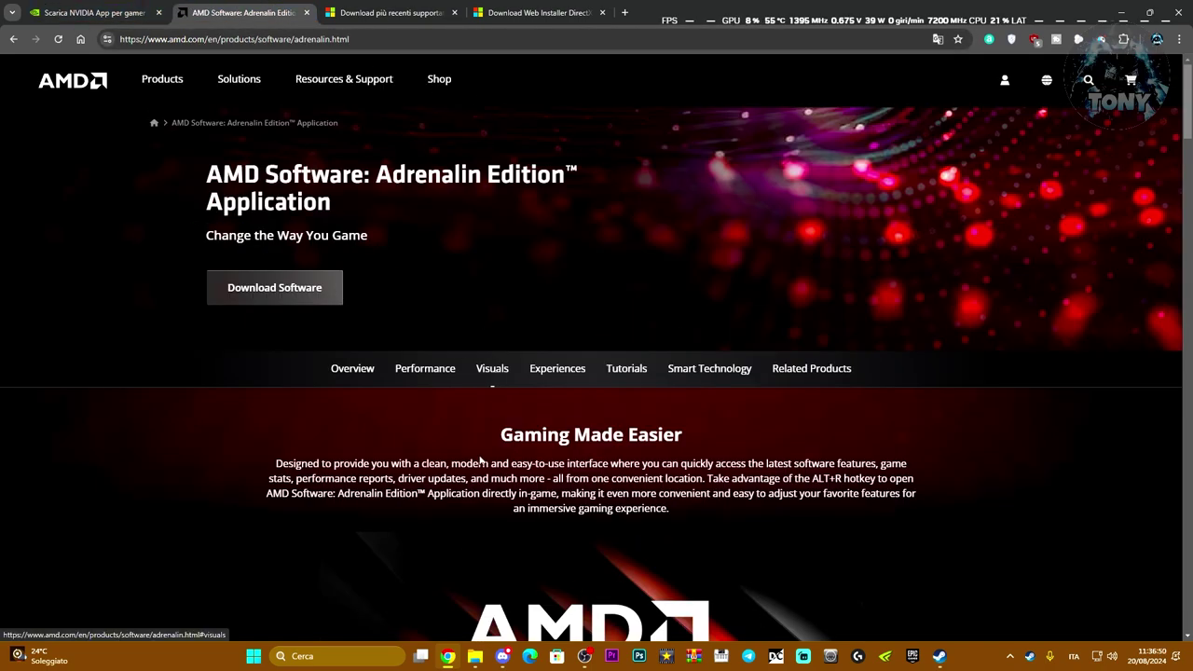
pyautogui.scroll(-5, 564, 384)
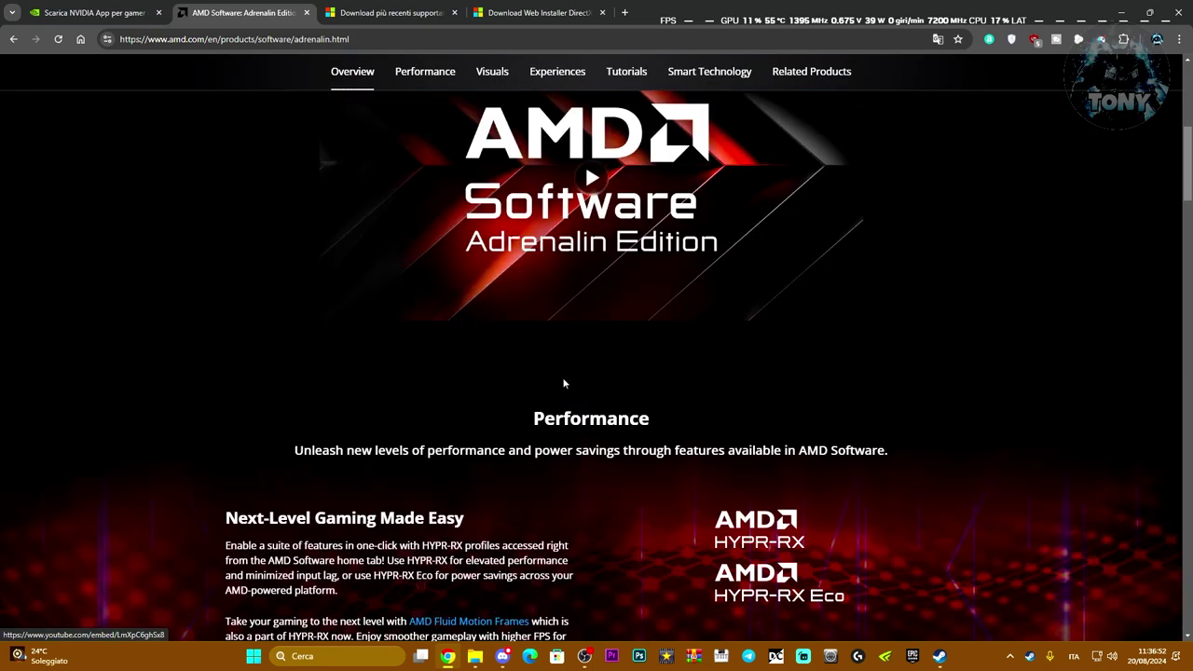
pyautogui.scroll(5, 563, 384)
pyautogui.click(94, 11)
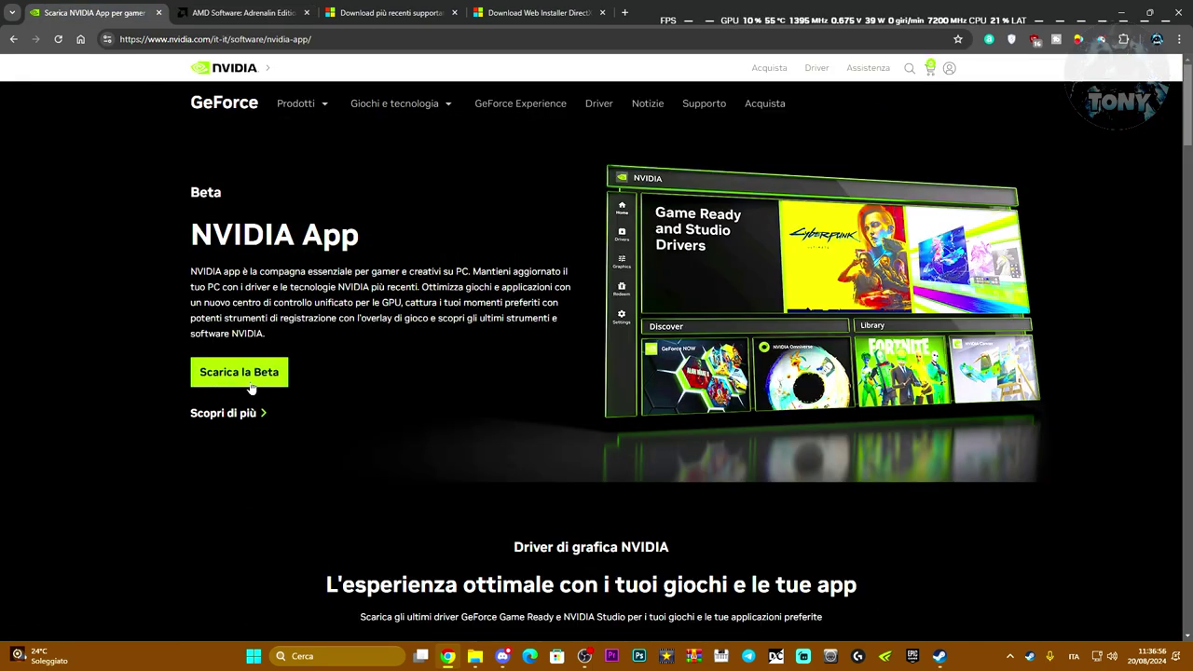
# Search Windows for "nvidia", open the NVIDIA app and go to its driver section
pyautogui.click(321, 657)
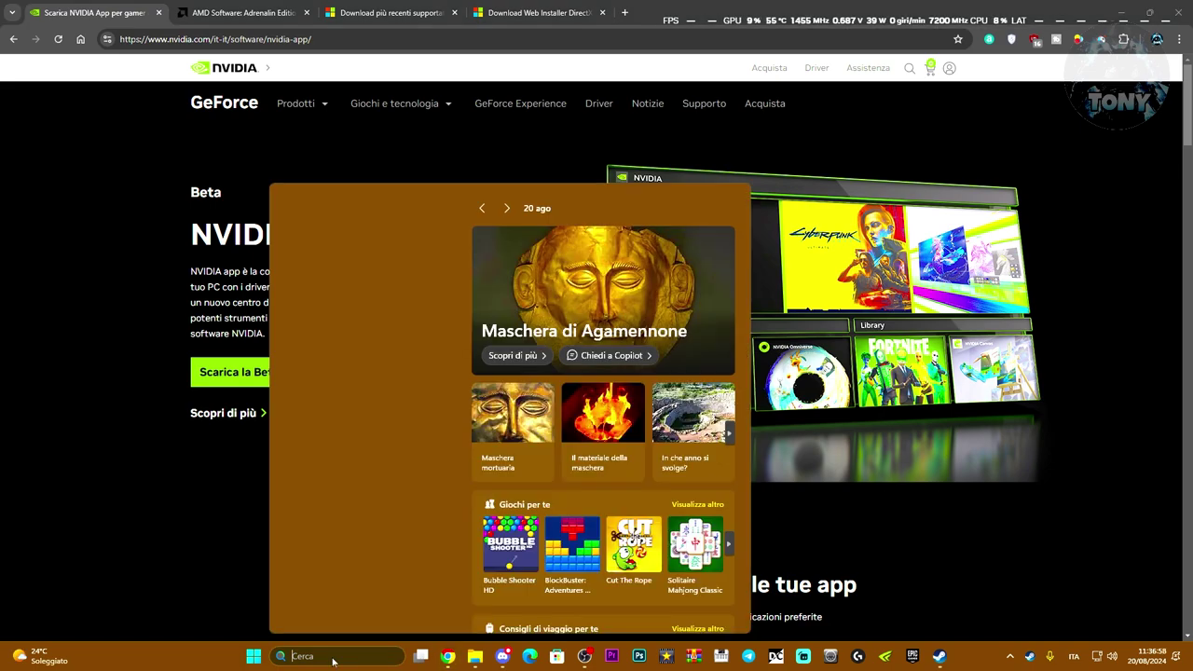
pyautogui.write('nvidia')
pyautogui.click(347, 272)
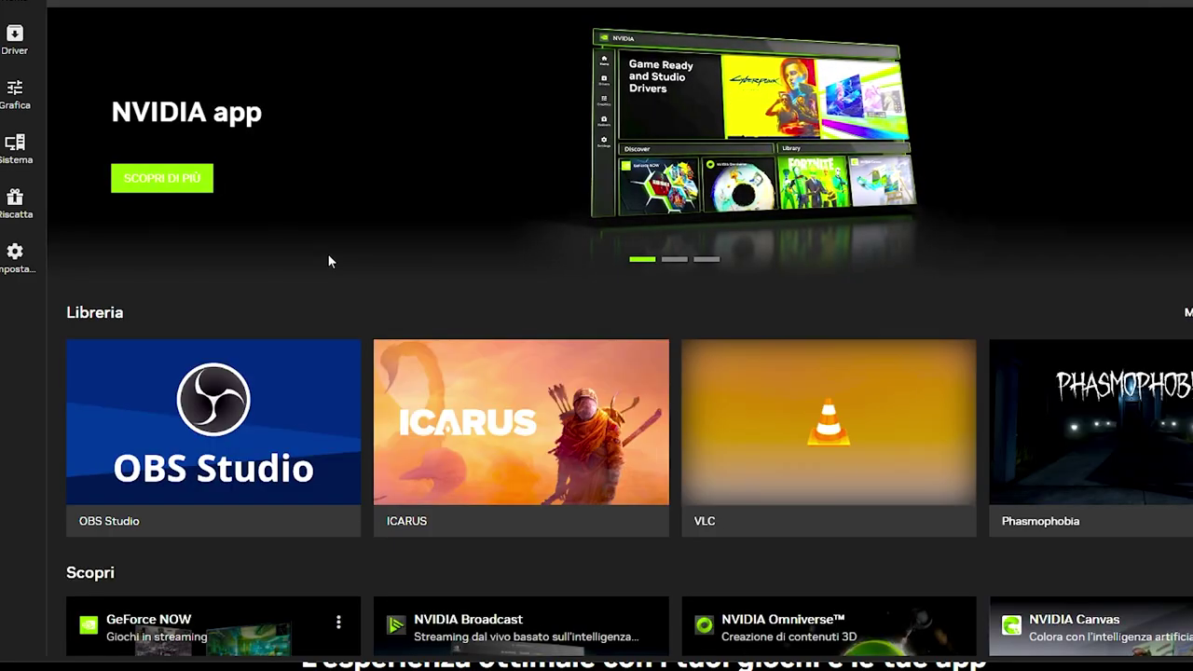
pyautogui.click(15, 37)
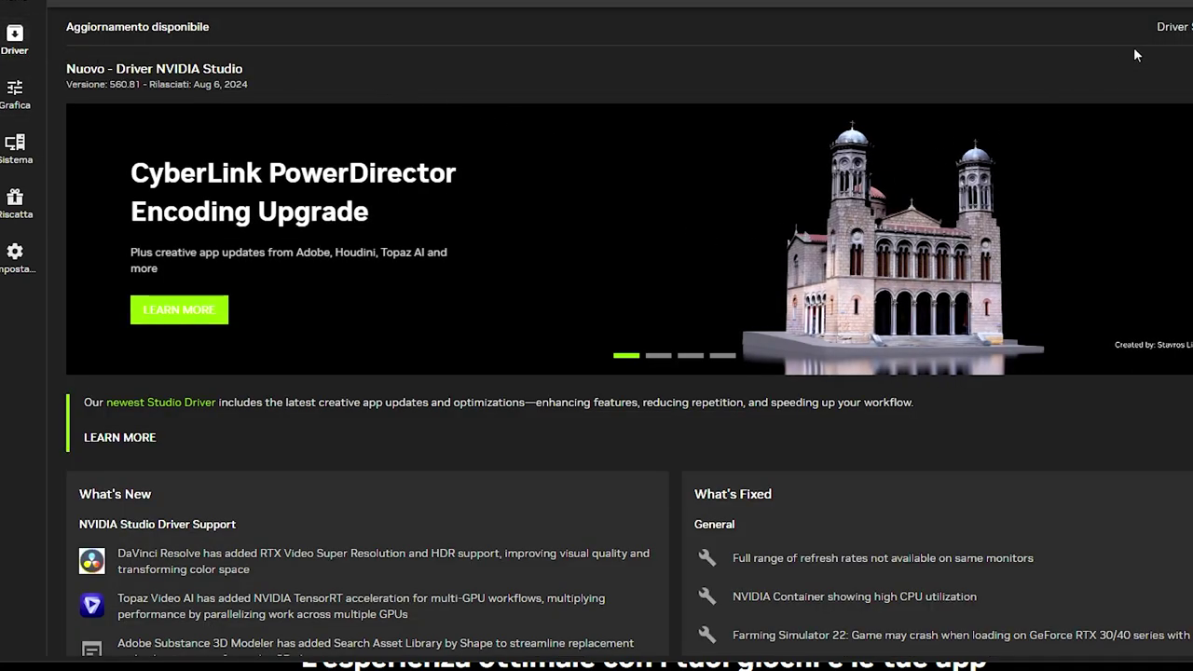
# Set the driver type in the NVIDIA app to Driver Game Ready
pyautogui.click(1172, 26)
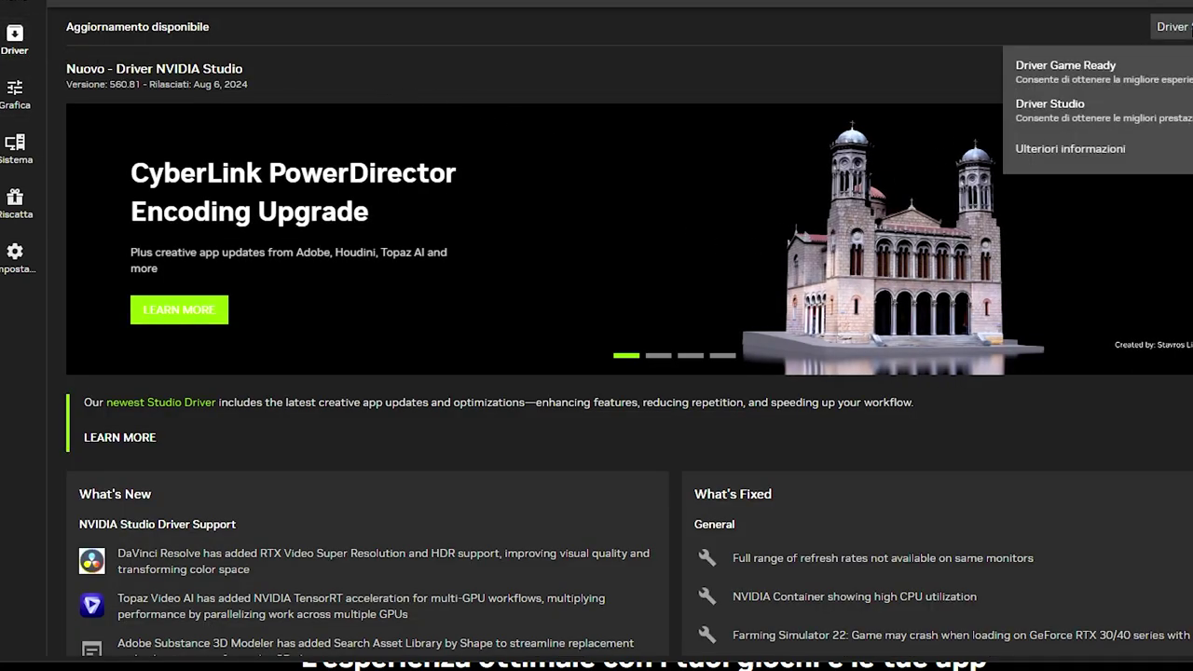
pyautogui.click(1079, 124)
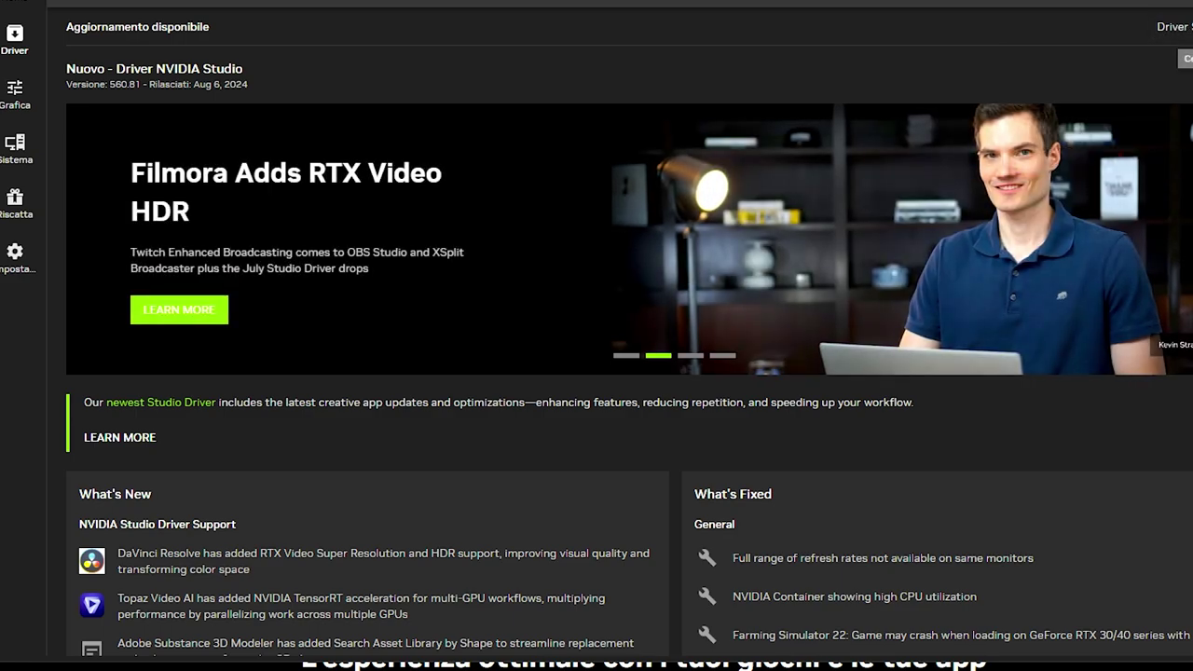
pyautogui.click(1173, 26)
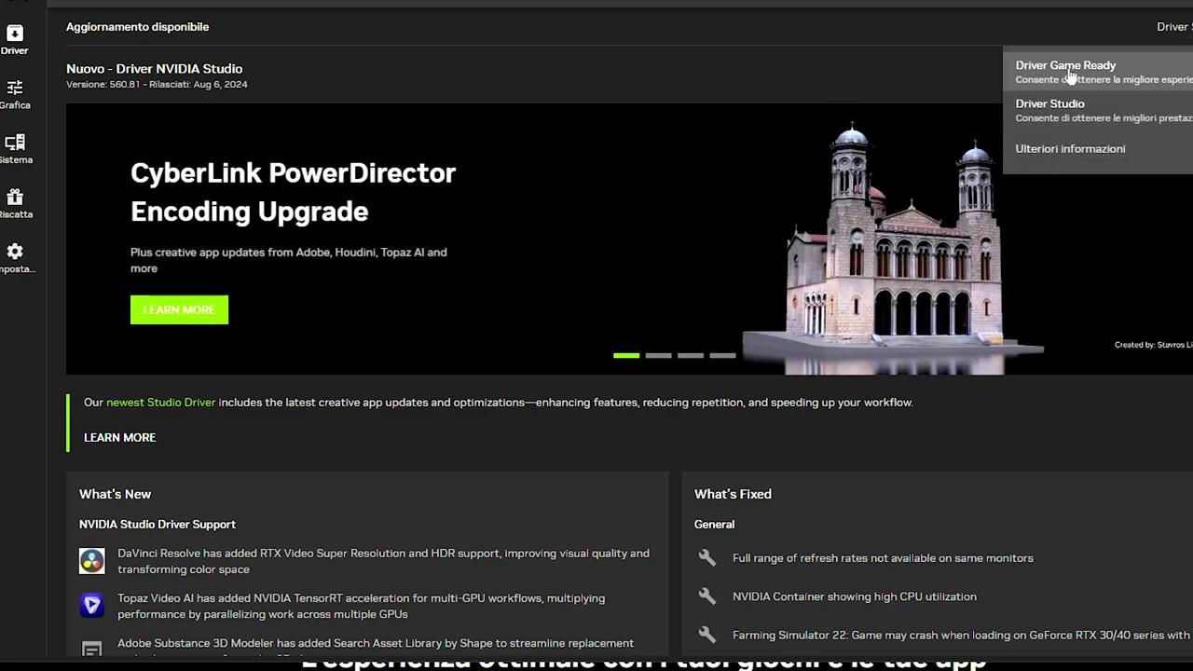
pyautogui.click(1069, 73)
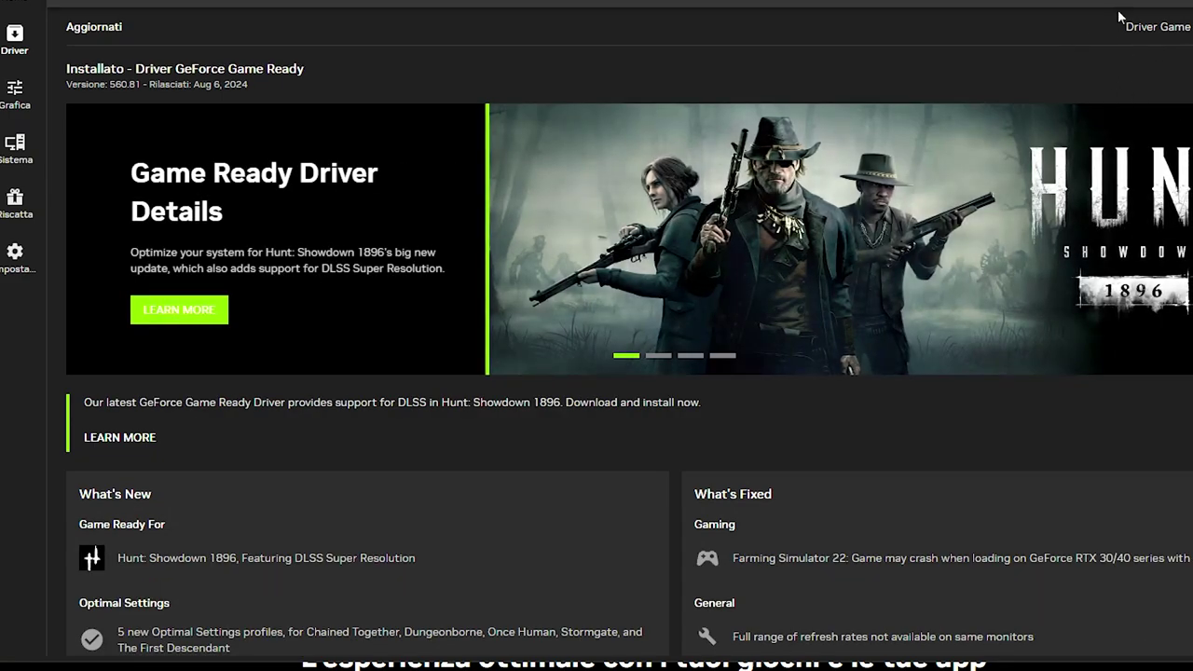
# Browse the featured slides and the What's New and What's Fixed notes of the Game Ready driver
pyautogui.click(658, 356)
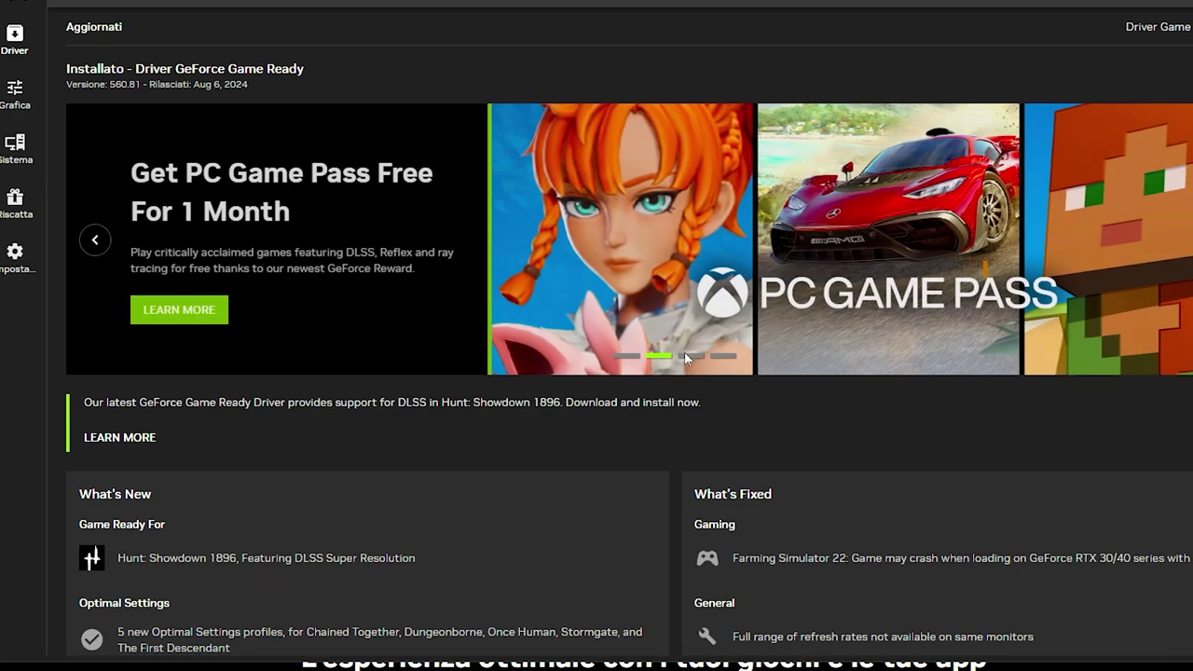
pyautogui.click(689, 355)
pyautogui.click(721, 356)
pyautogui.scroll(-2, 708, 373)
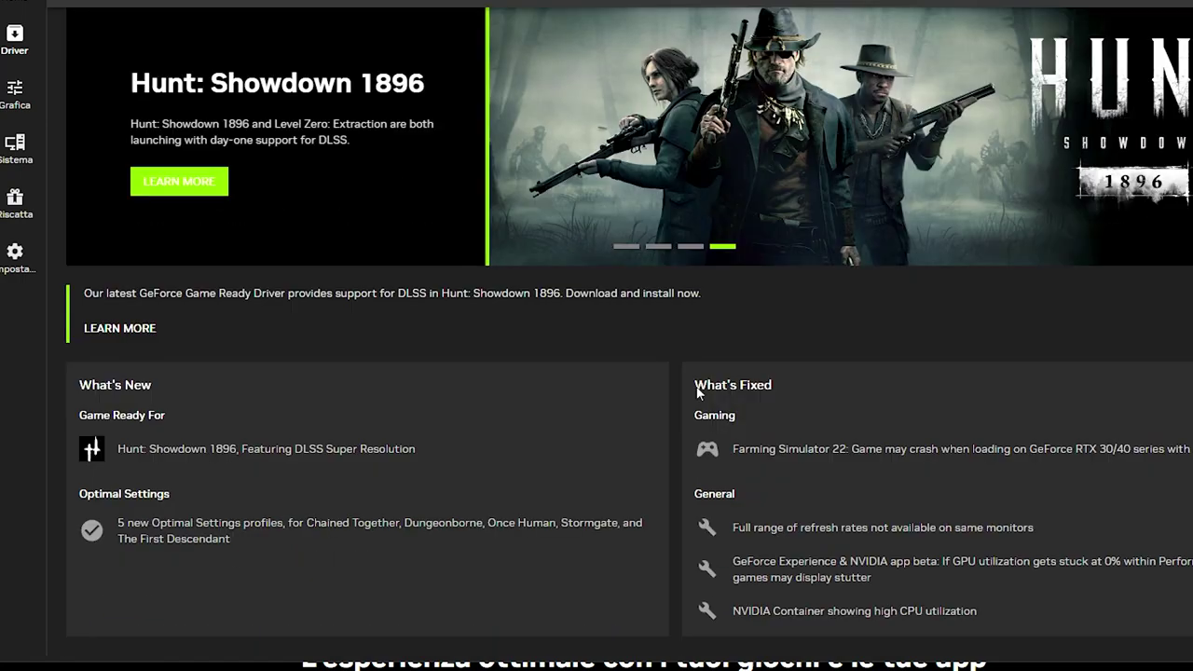
pyautogui.scroll(2, 696, 386)
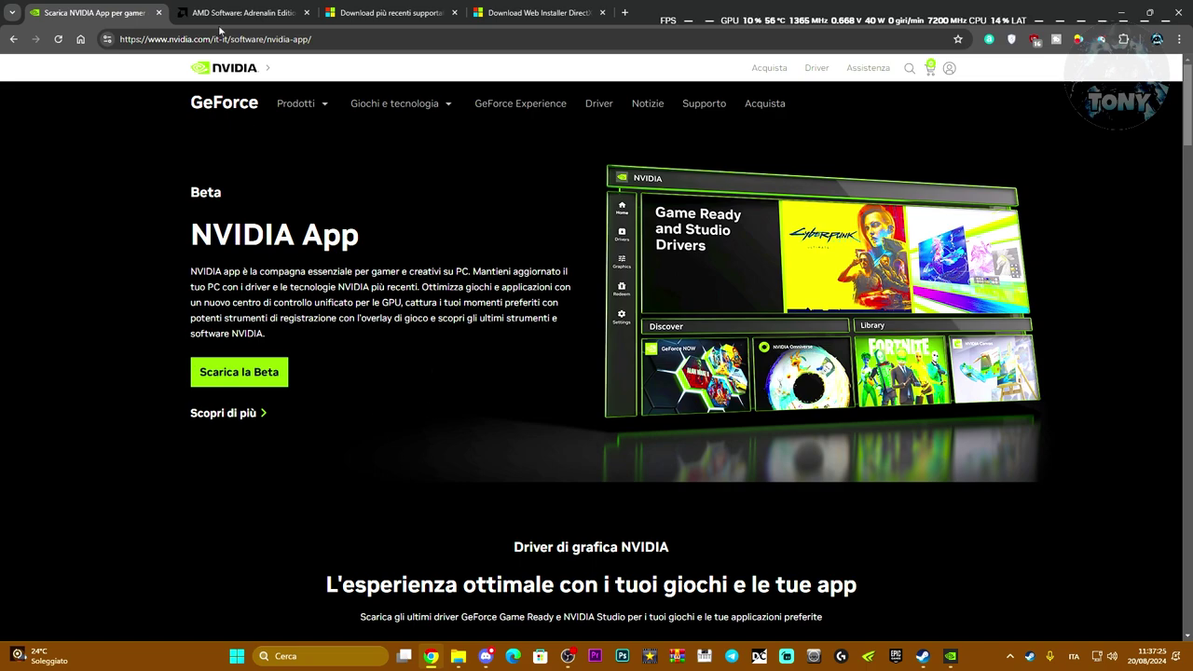
# Switch to the AMD Software: Adrenalin Edition page in the browser and examine its download and performance sections
pyautogui.click(223, 14)
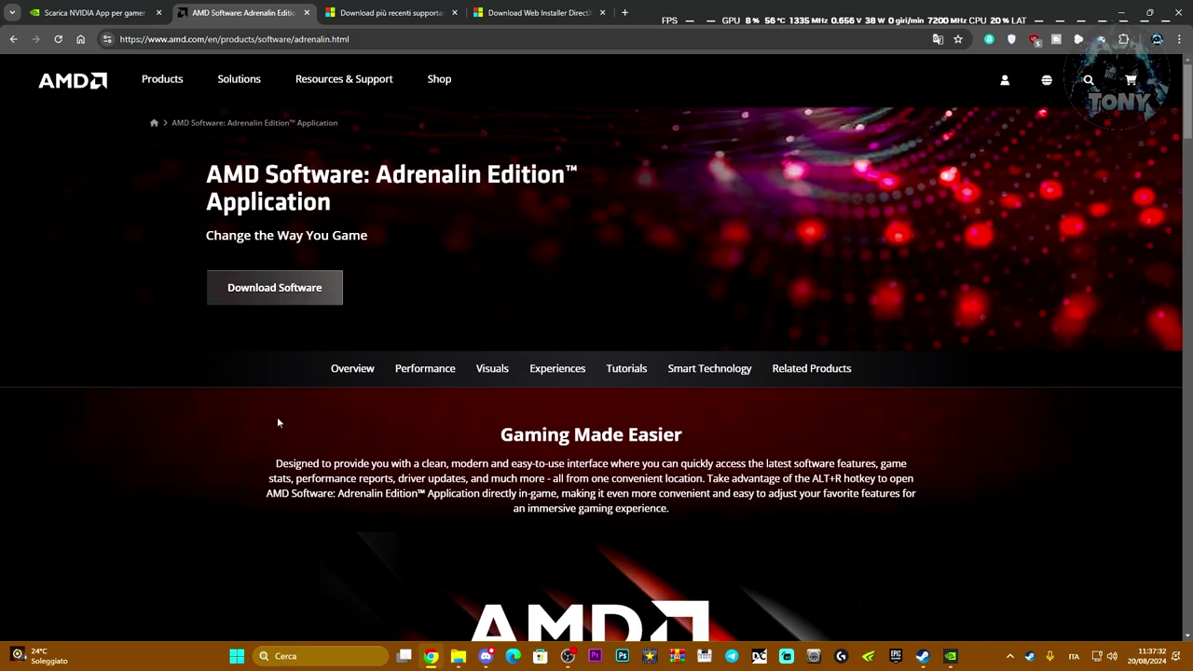
pyautogui.scroll(-6, 506, 263)
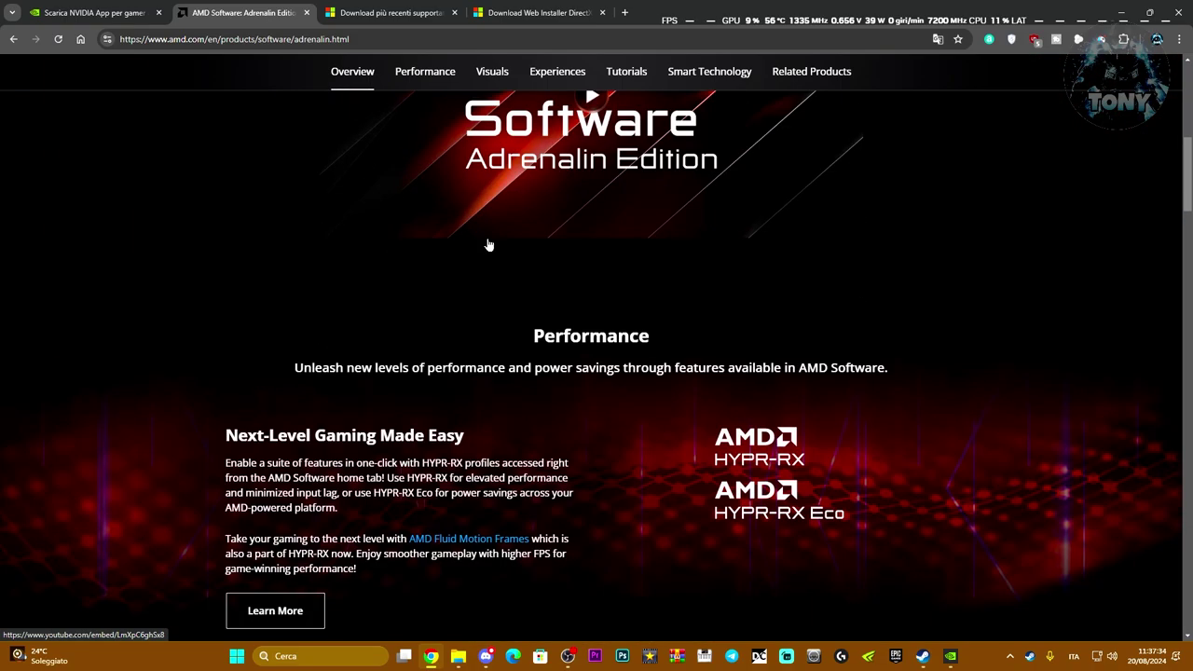
pyautogui.scroll(6, 488, 245)
pyautogui.scroll(-1, 493, 248)
pyautogui.scroll(1, 547, 237)
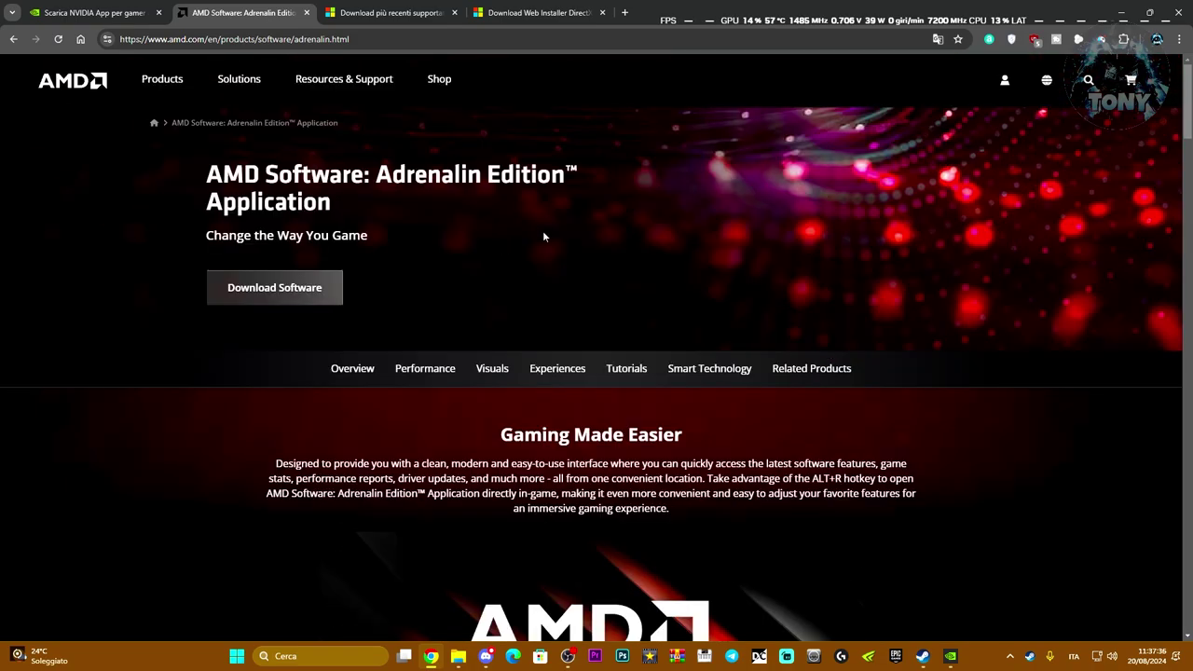
pyautogui.scroll(-6, 554, 242)
pyautogui.scroll(6, 555, 253)
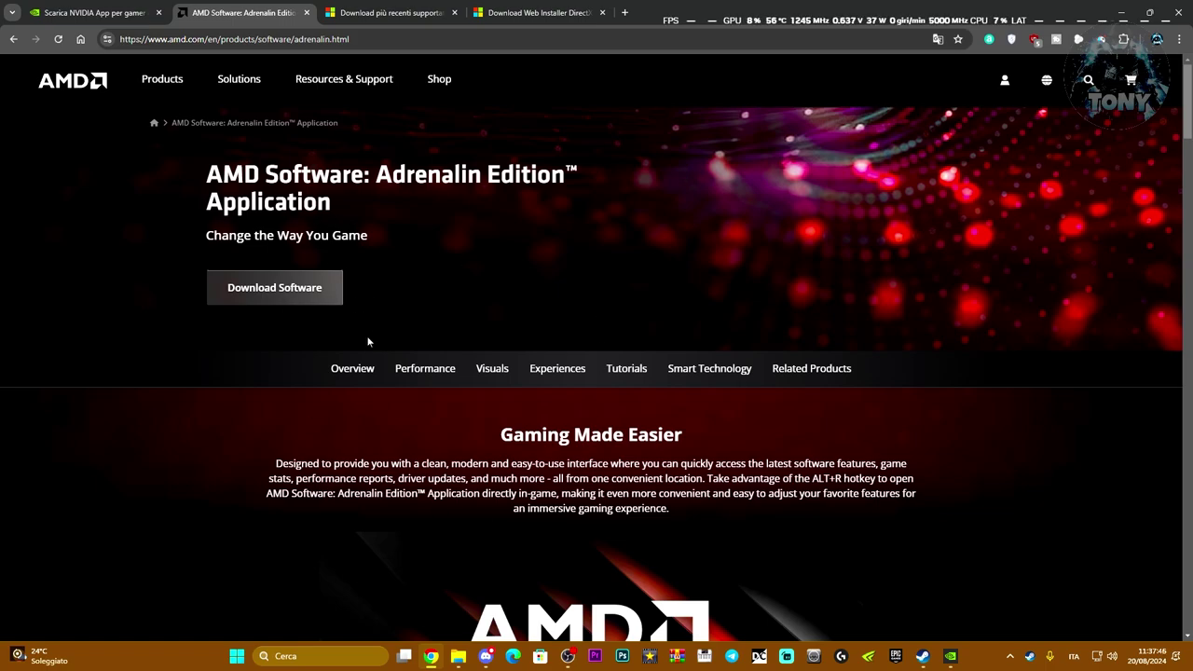
# On the Microsoft Visual C++ Redistributable page, download the X86 package for Visual Studio 2015, 2017, 2019 and 2022
pyautogui.click(389, 13)
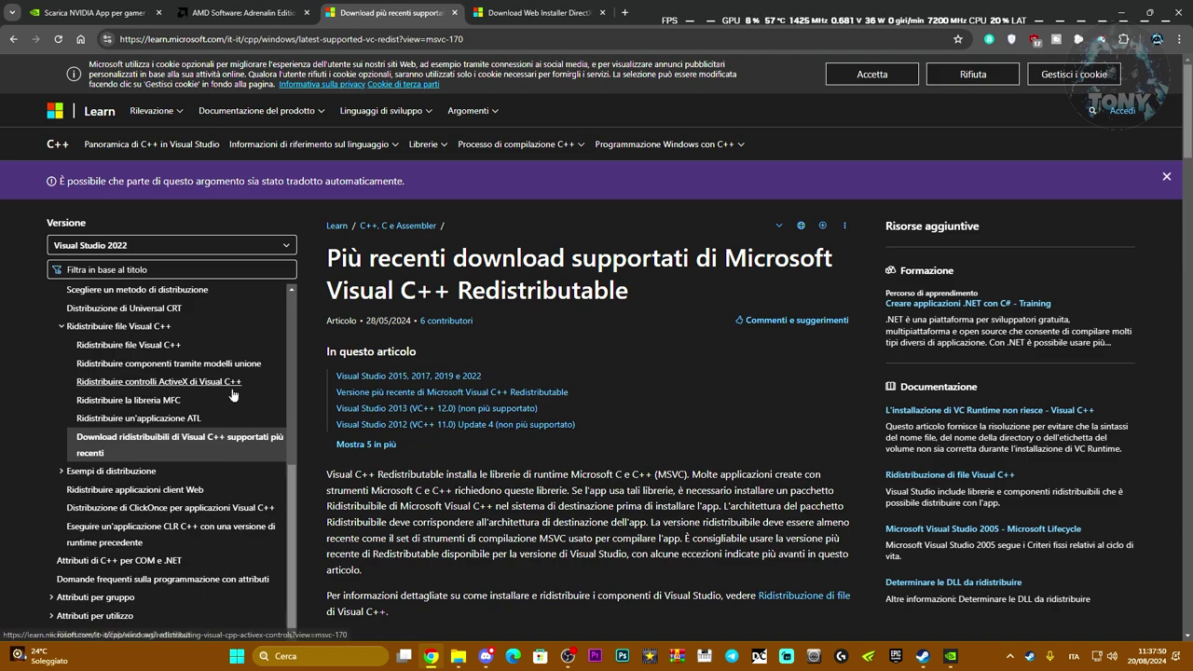
pyautogui.click(464, 377)
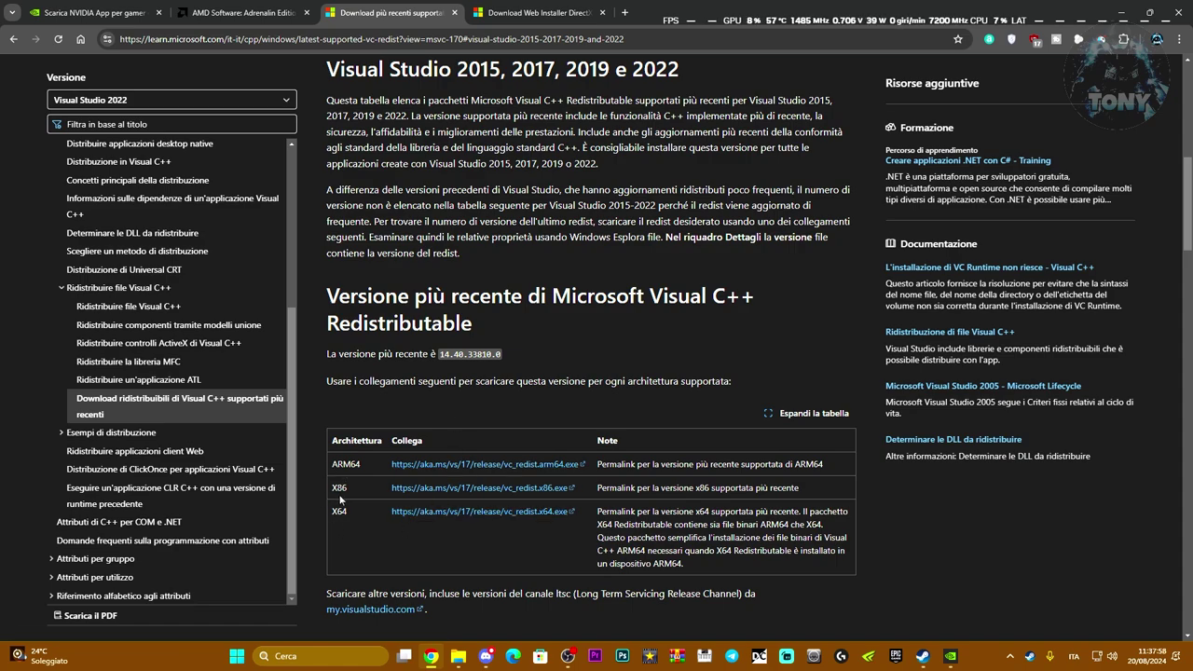
pyautogui.click(433, 490)
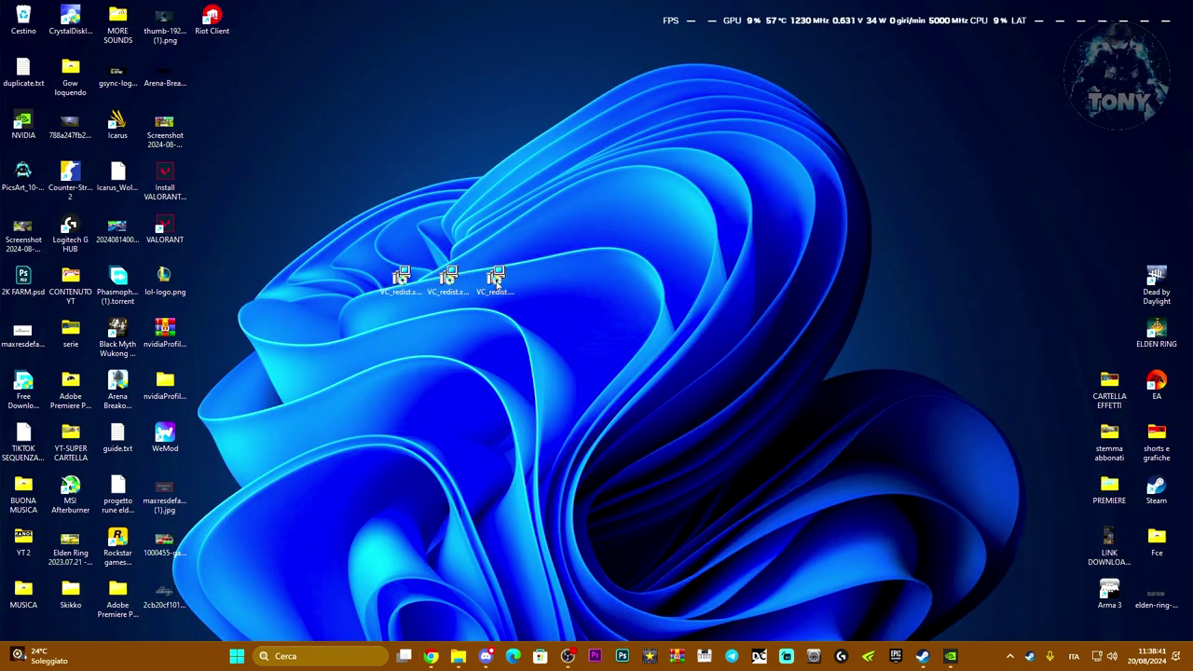
# Run the third VC_redist installer on the desktop as administrator and cancel the x64 and x86 redistributable setups
pyautogui.rightClick(497, 281)
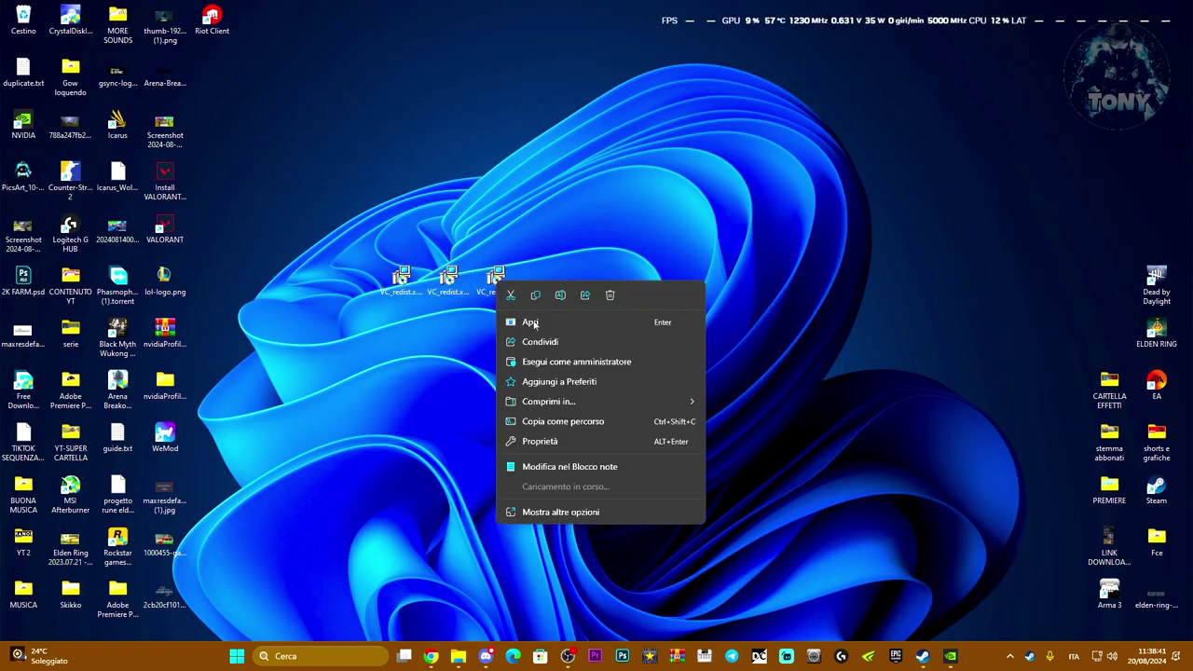
pyautogui.click(540, 360)
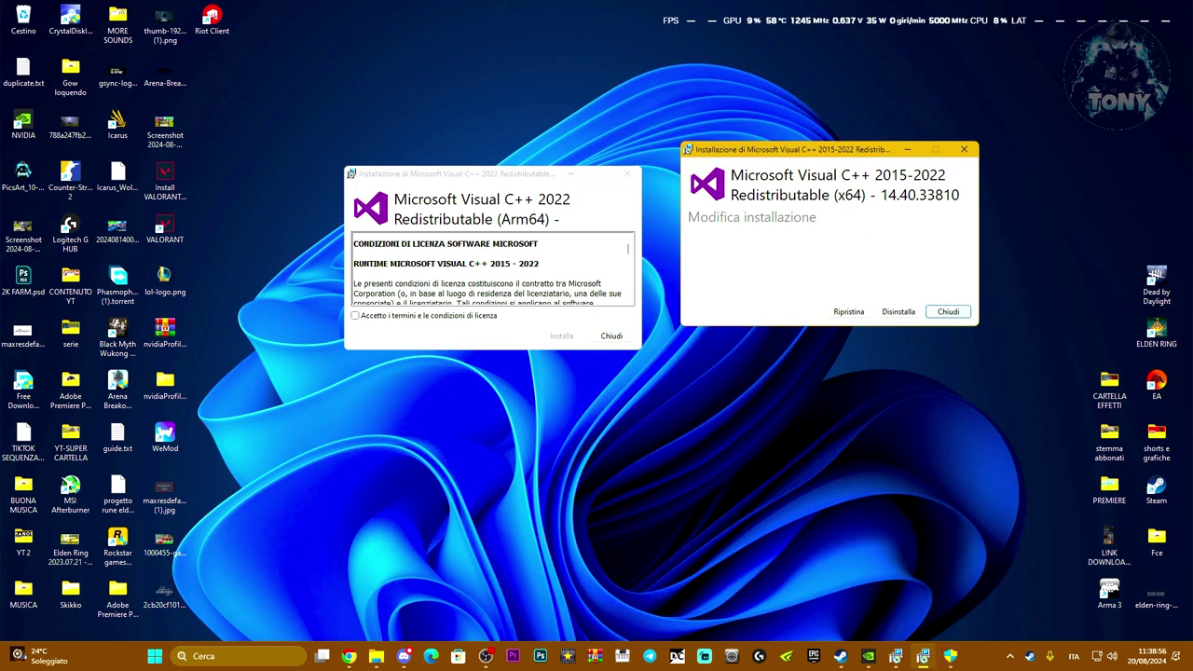
pyautogui.click(949, 312)
pyautogui.click(643, 367)
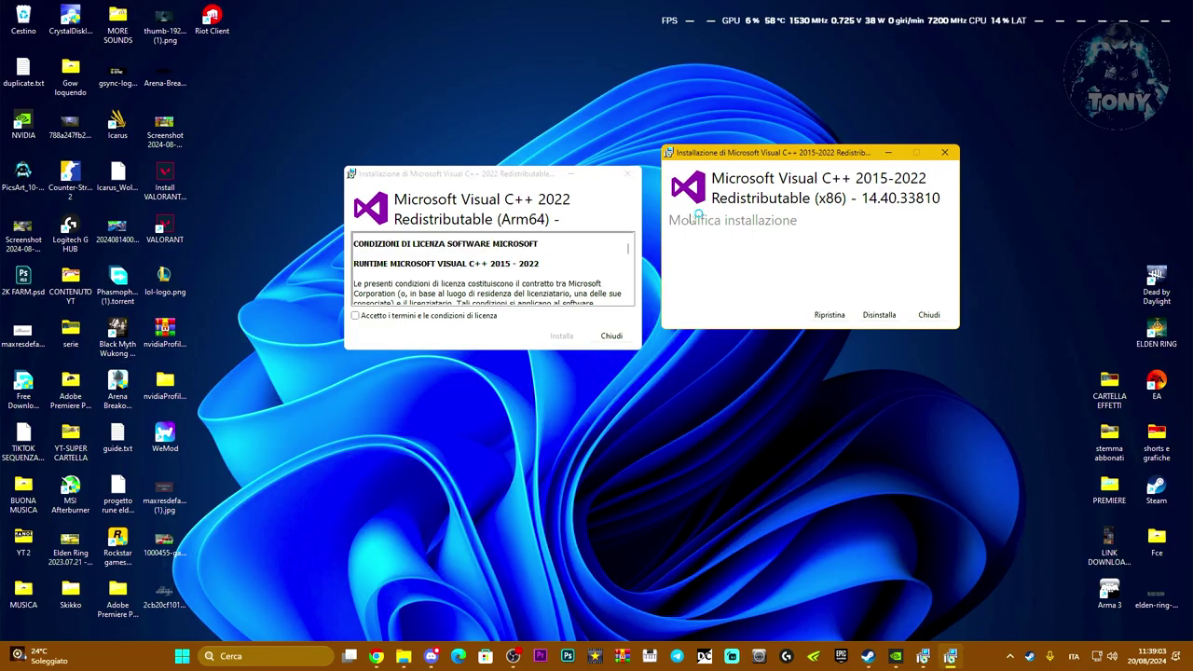
pyautogui.click(877, 316)
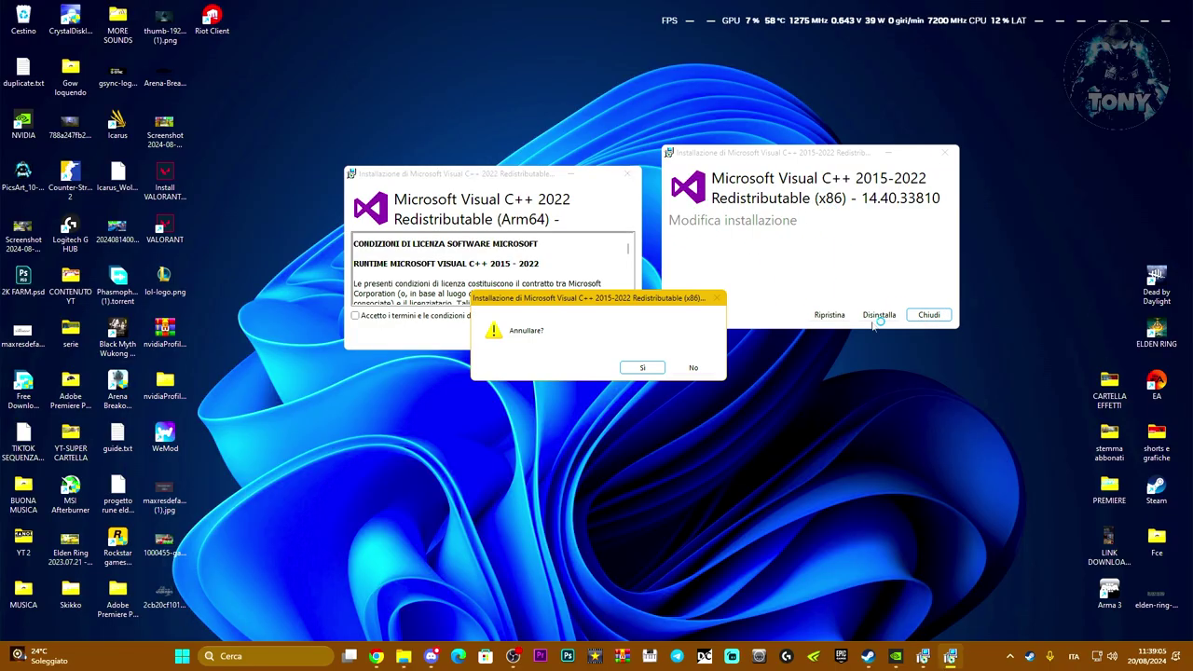
pyautogui.click(642, 367)
# Accept the licence terms, try to install the Microsoft Visual C++ 2022 Redistributable (Arm64), and close its setup
pyautogui.moveTo(506, 176); pyautogui.dragTo(624, 197)
pyautogui.click(500, 318)
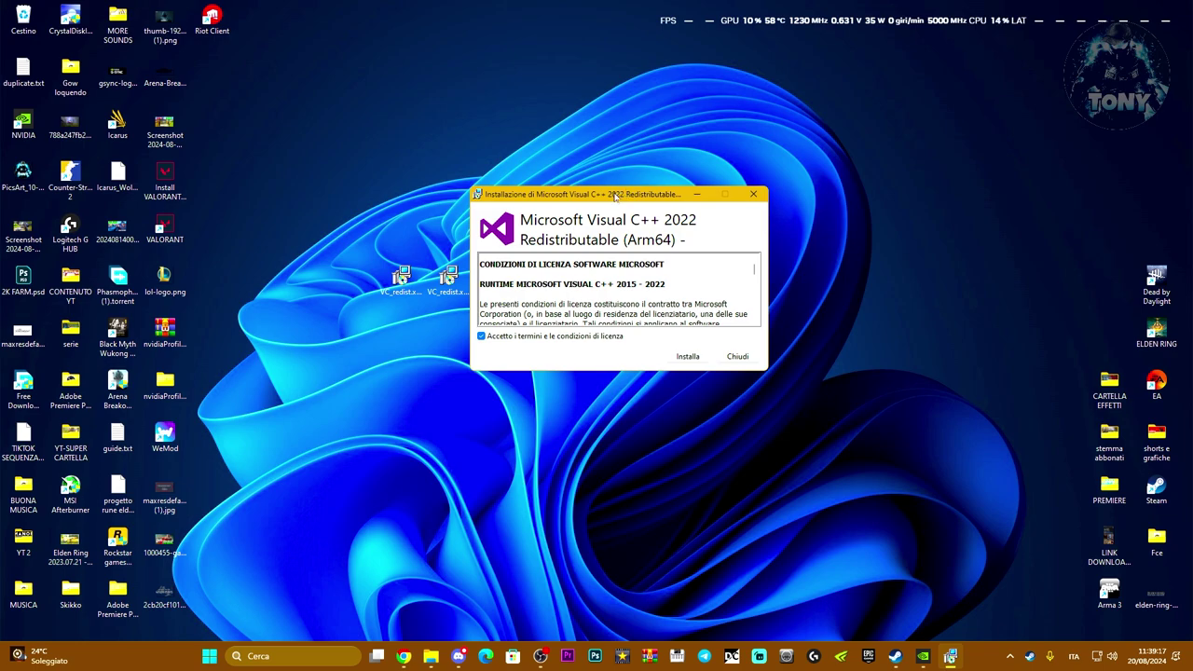
pyautogui.click(682, 361)
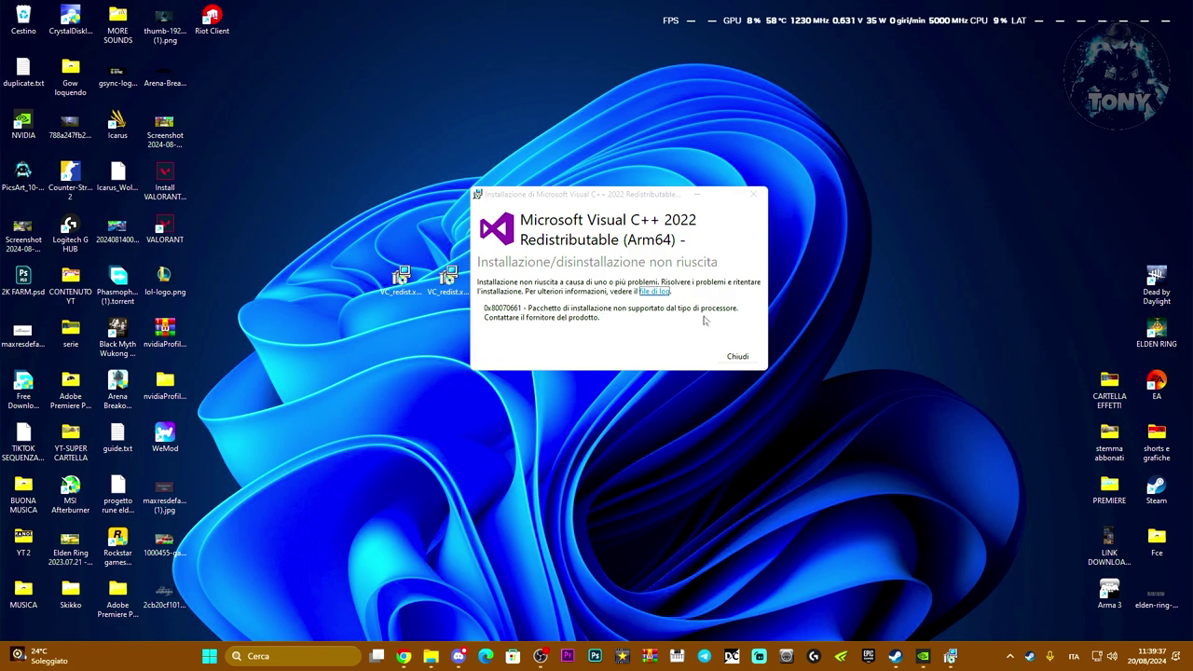
pyautogui.click(737, 356)
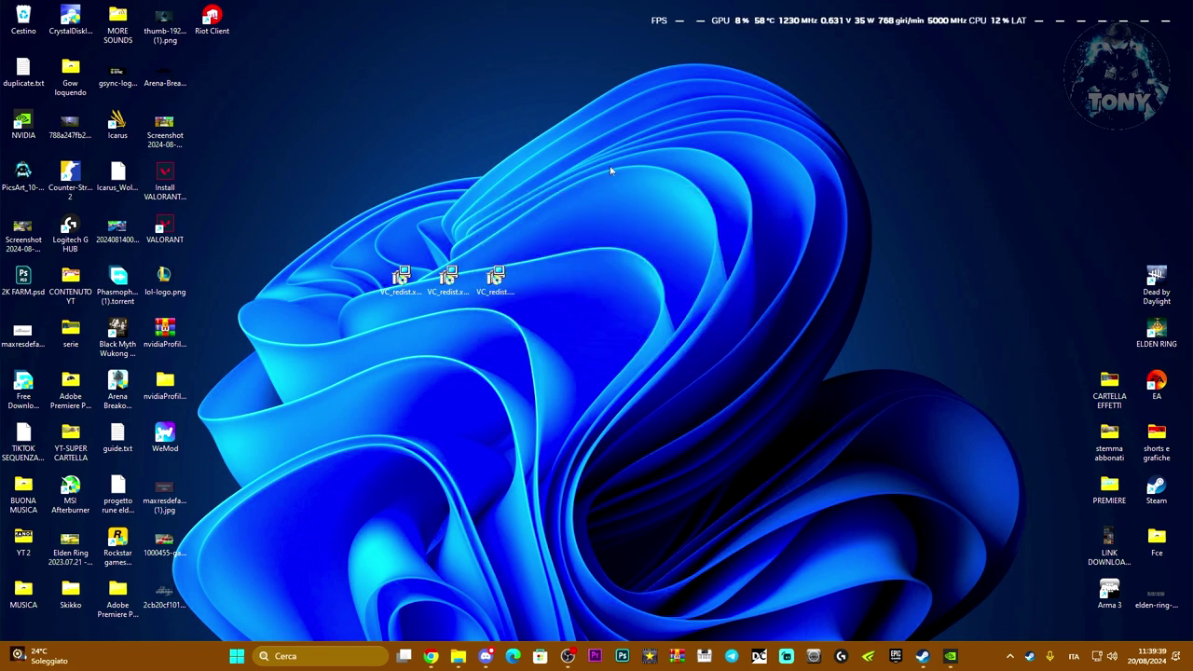
# Delete the three VC_redist installers from the desktop
pyautogui.moveTo(352, 221); pyautogui.dragTo(571, 340)
pyautogui.press('Delete')
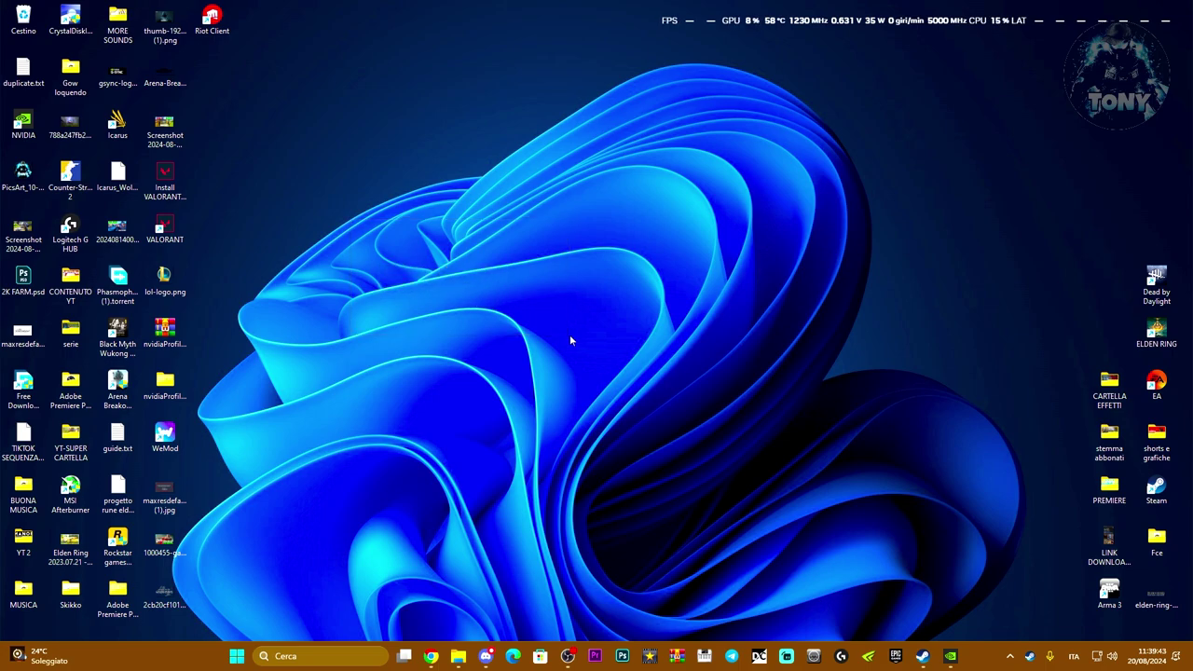
# Switch to Chrome and download the DirectX End-User Runtime Web Installer in Italian
pyautogui.click(430, 656)
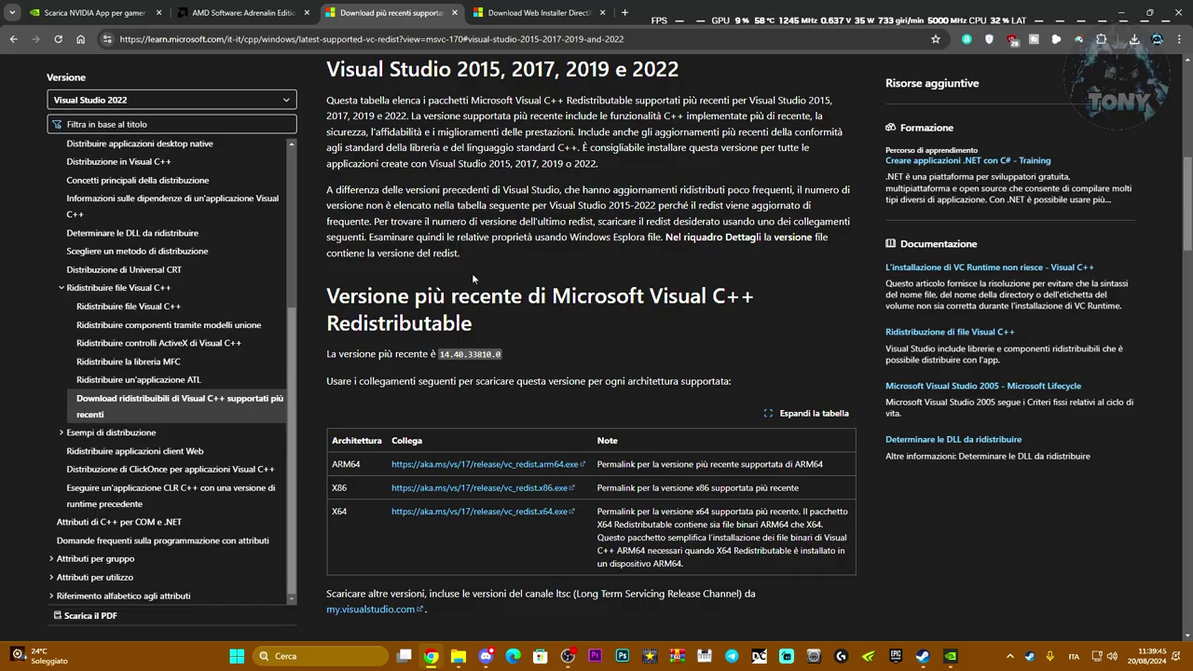
pyautogui.click(536, 12)
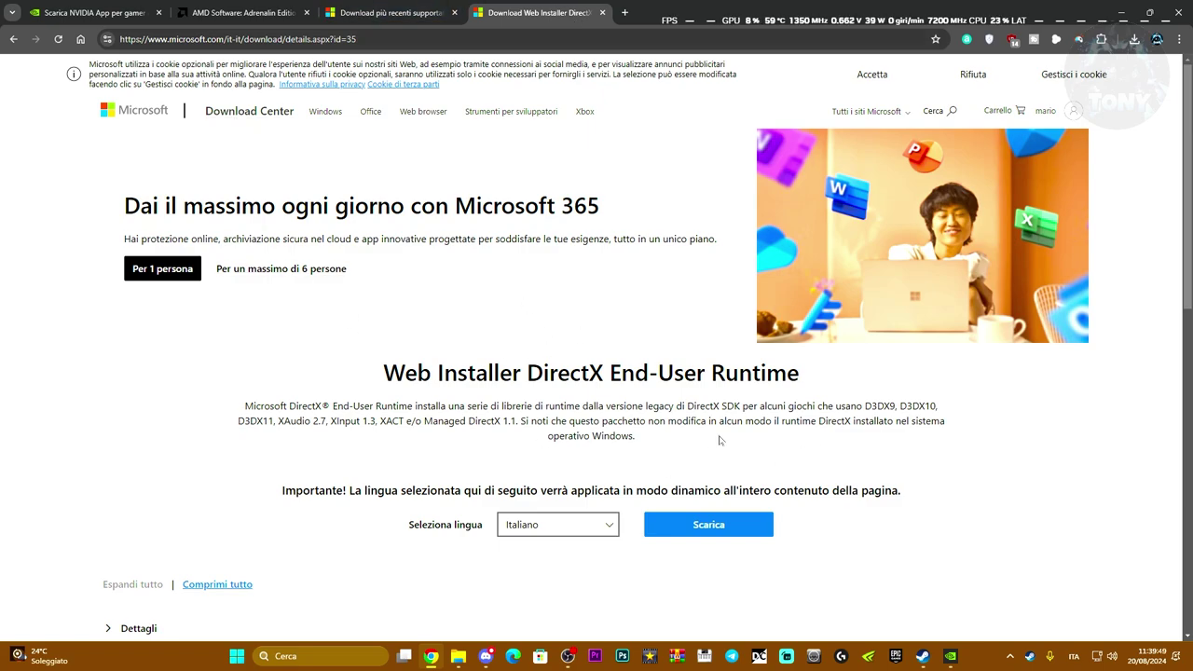
pyautogui.click(701, 535)
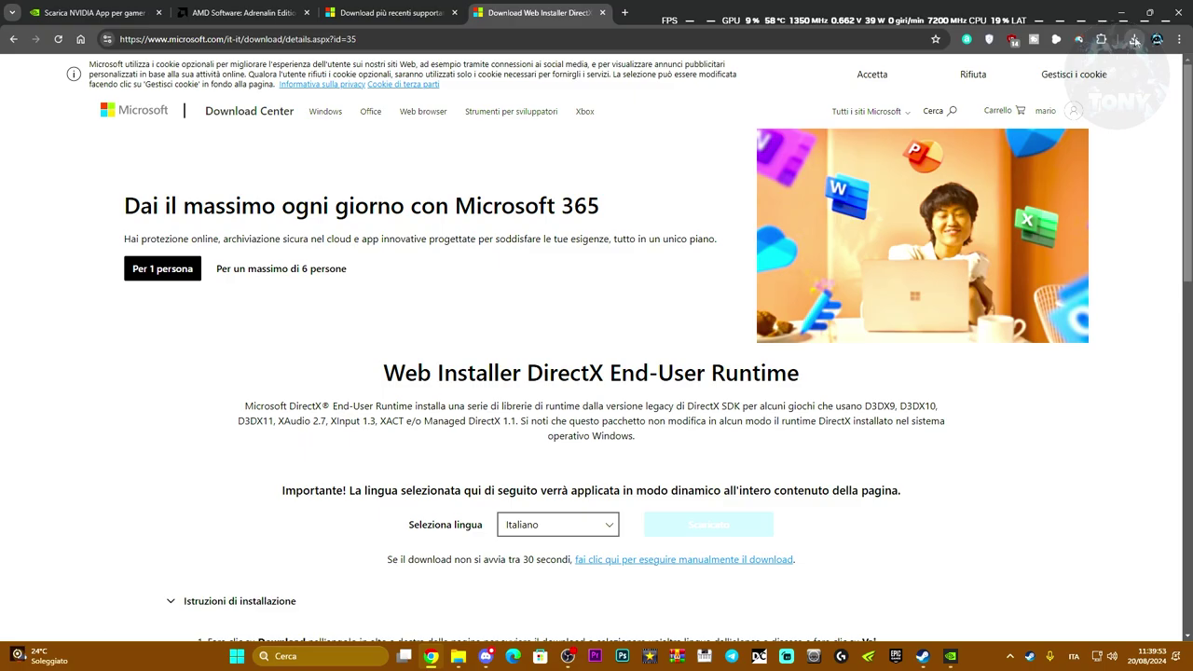
# Minimize the browser, move the DirectX installer to a free area of the desktop and launch it
pyautogui.click(1117, 12)
pyautogui.moveTo(212, 70); pyautogui.dragTo(403, 231)
pyautogui.doubleClick(403, 228)
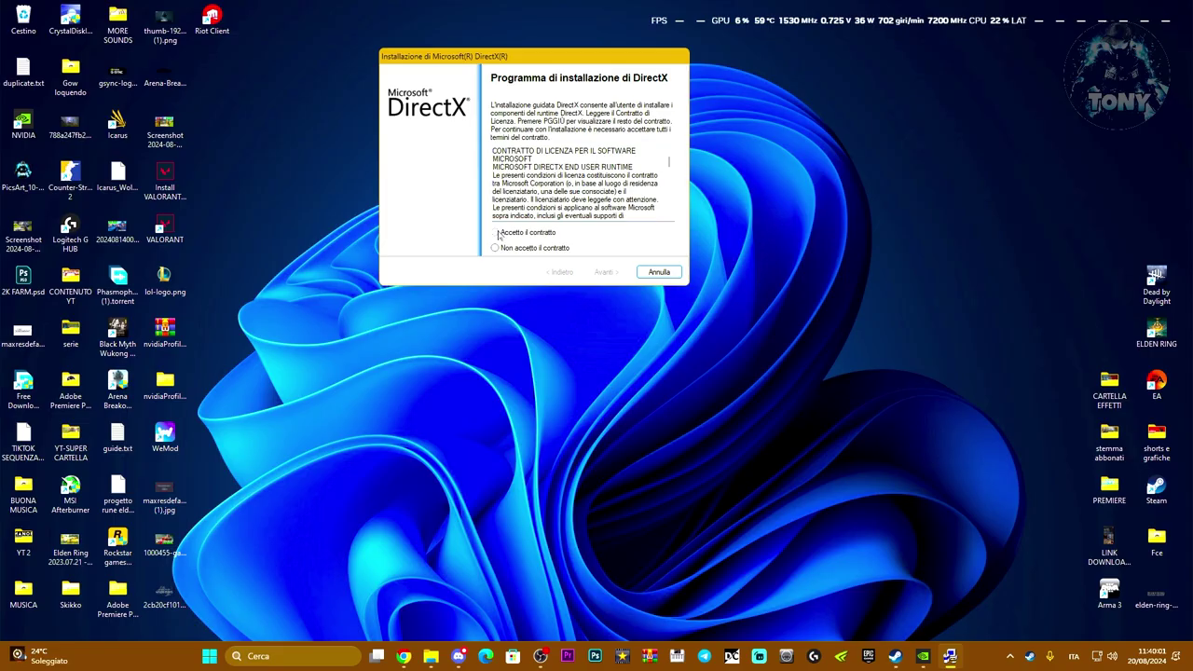
# Accept the DirectX licence agreement and proceed through the setup without installing the Bing Toolbar
pyautogui.click(497, 231)
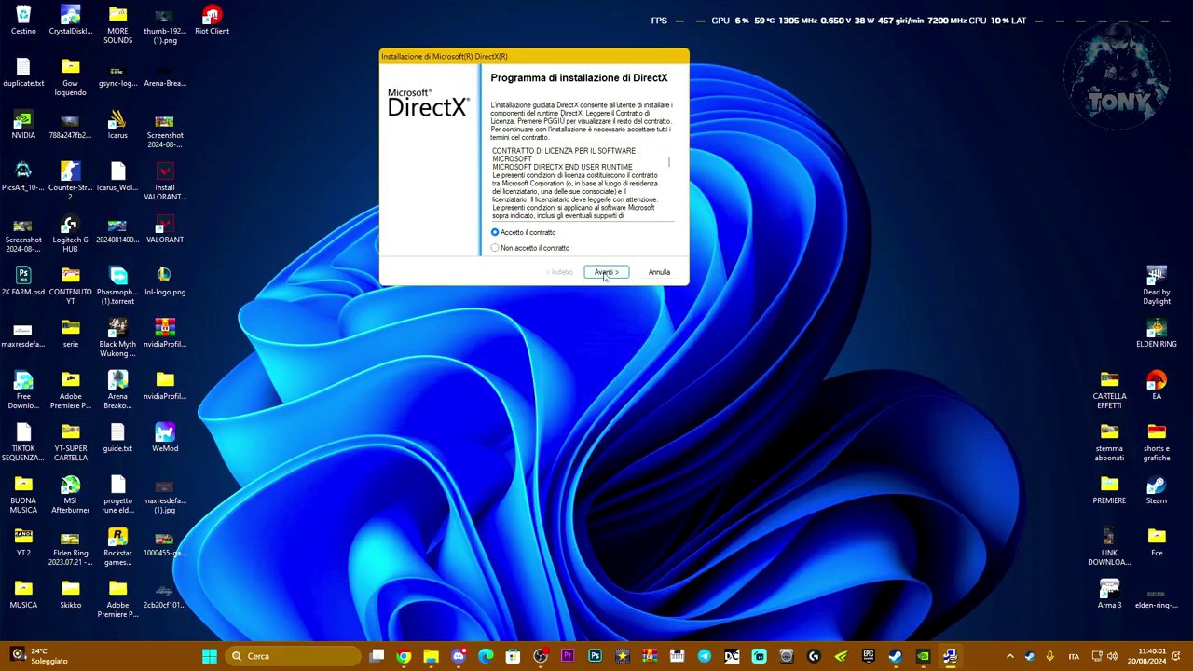
pyautogui.click(607, 271)
pyautogui.click(536, 177)
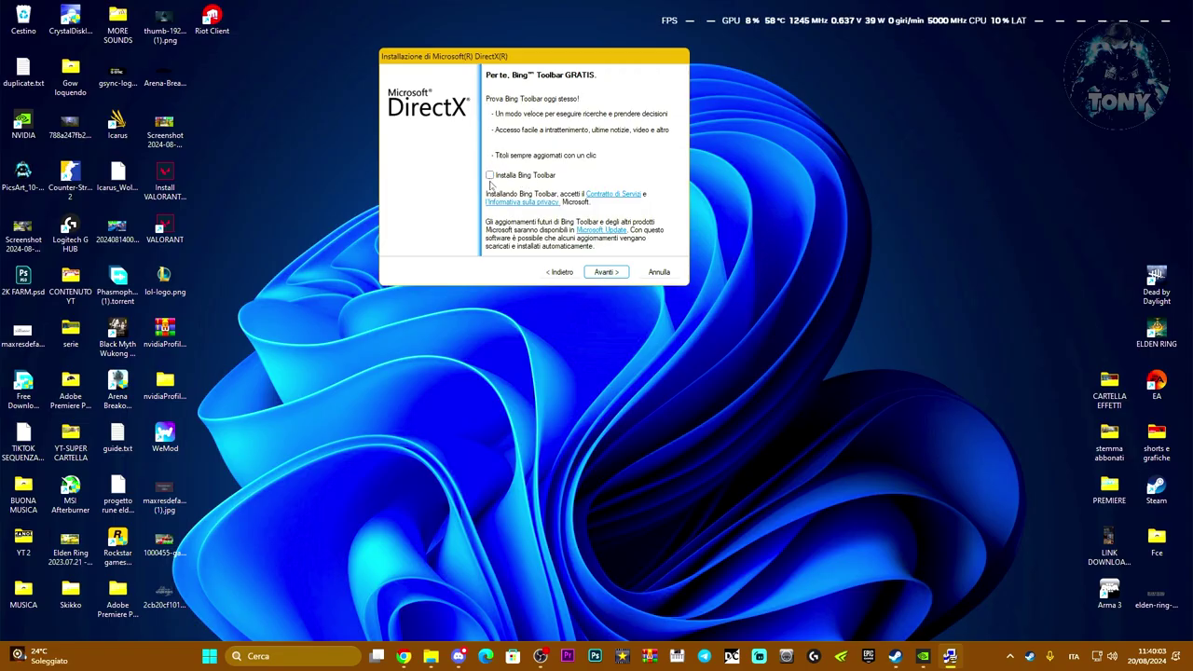
pyautogui.click(607, 272)
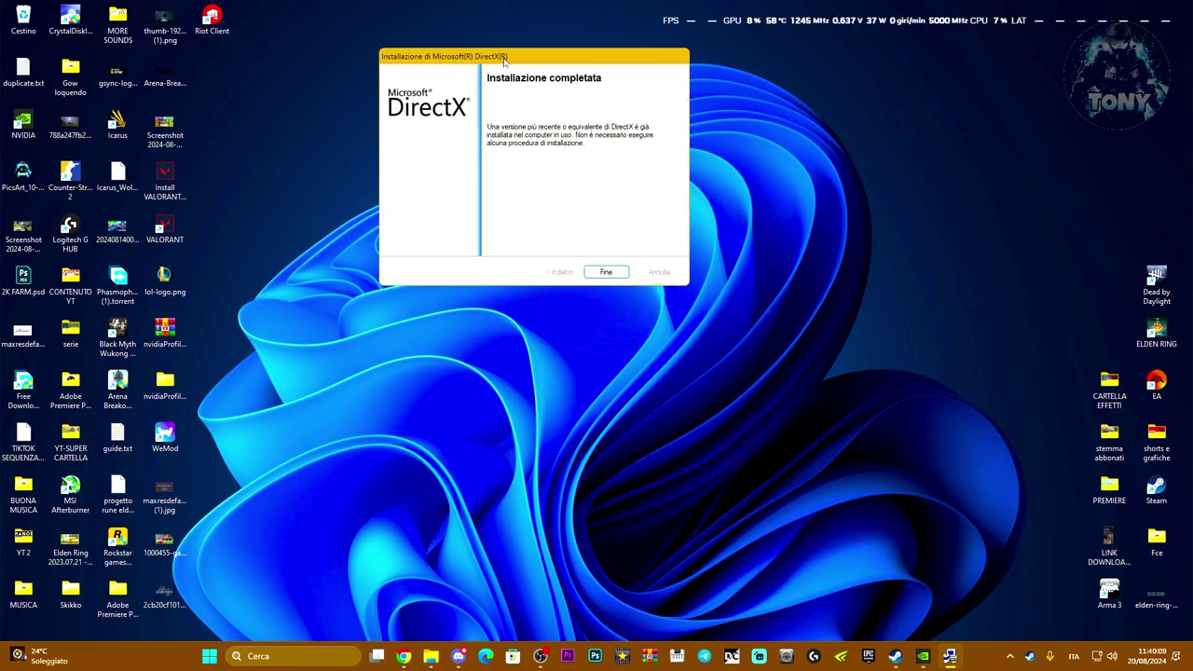
# Move the DirectX setup window aside and finish the setup
pyautogui.moveTo(545, 60); pyautogui.dragTo(631, 97)
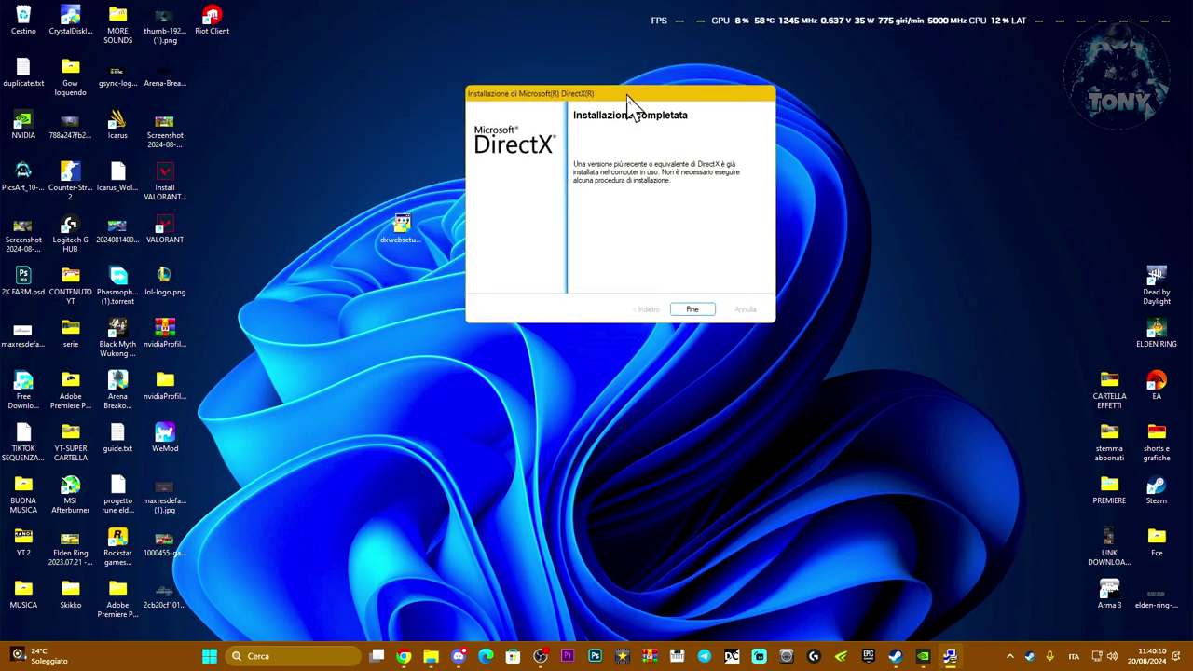
pyautogui.click(692, 308)
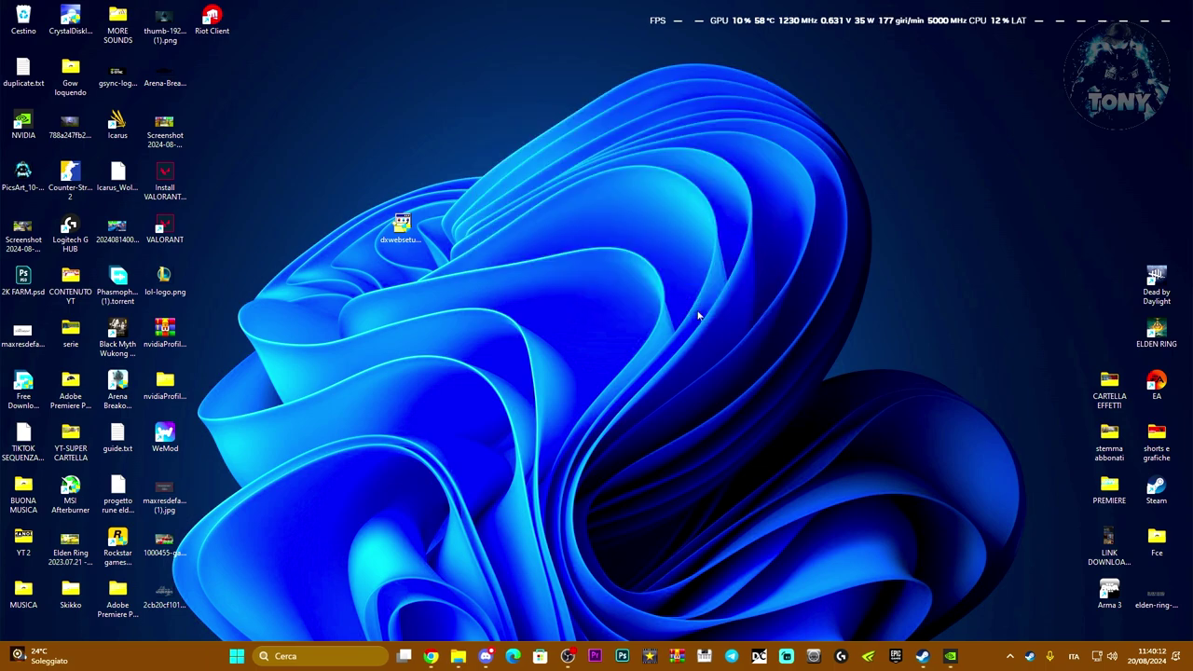
# Open Device Manager and start a driver update for the NVIDIA GeForce GTX 1660 SUPER display adapter
pyautogui.rightClick(237, 656)
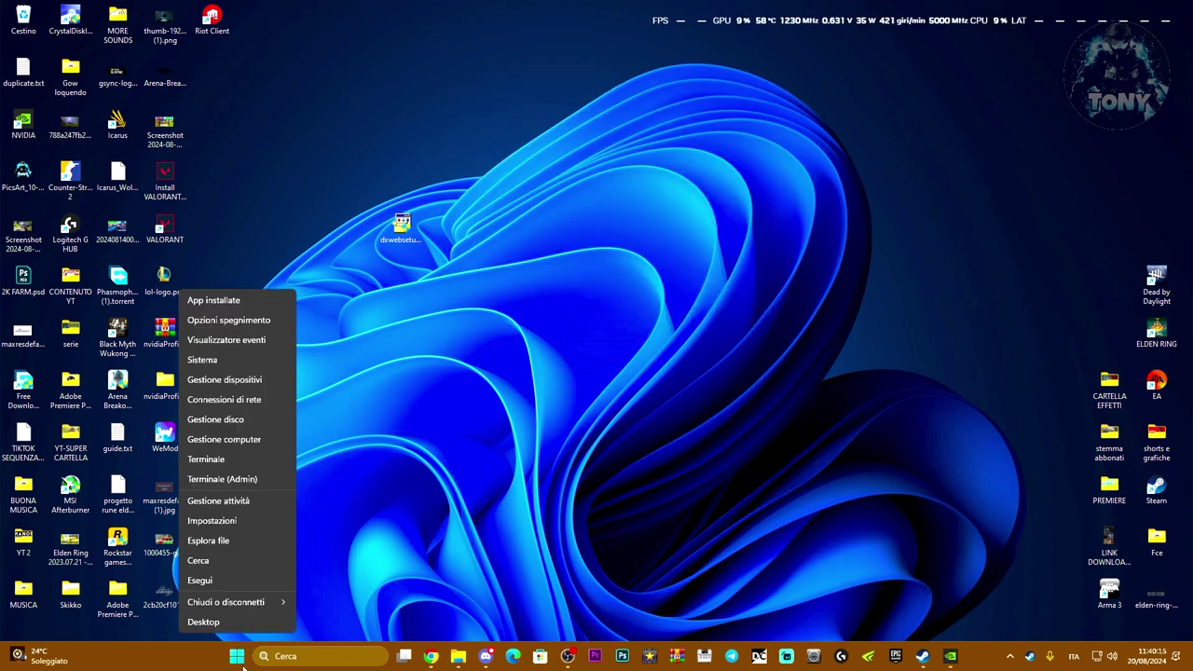
pyautogui.click(213, 385)
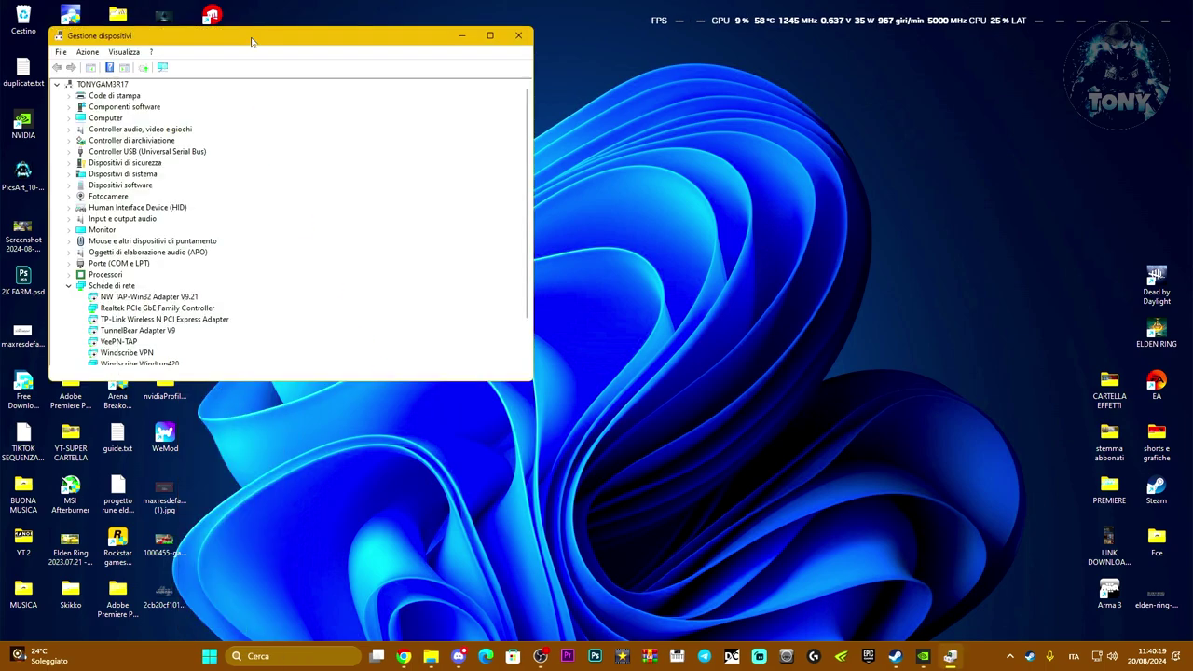
pyautogui.scroll(-2, 485, 273)
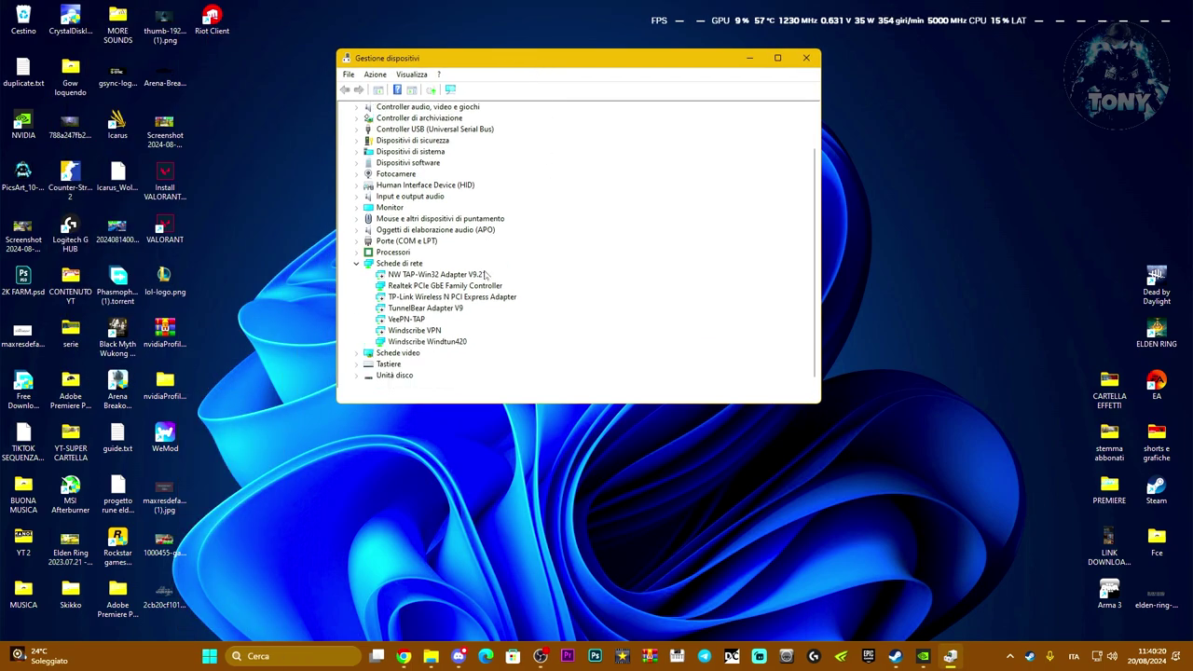
pyautogui.click(356, 352)
pyautogui.click(406, 366)
pyautogui.rightClick(428, 367)
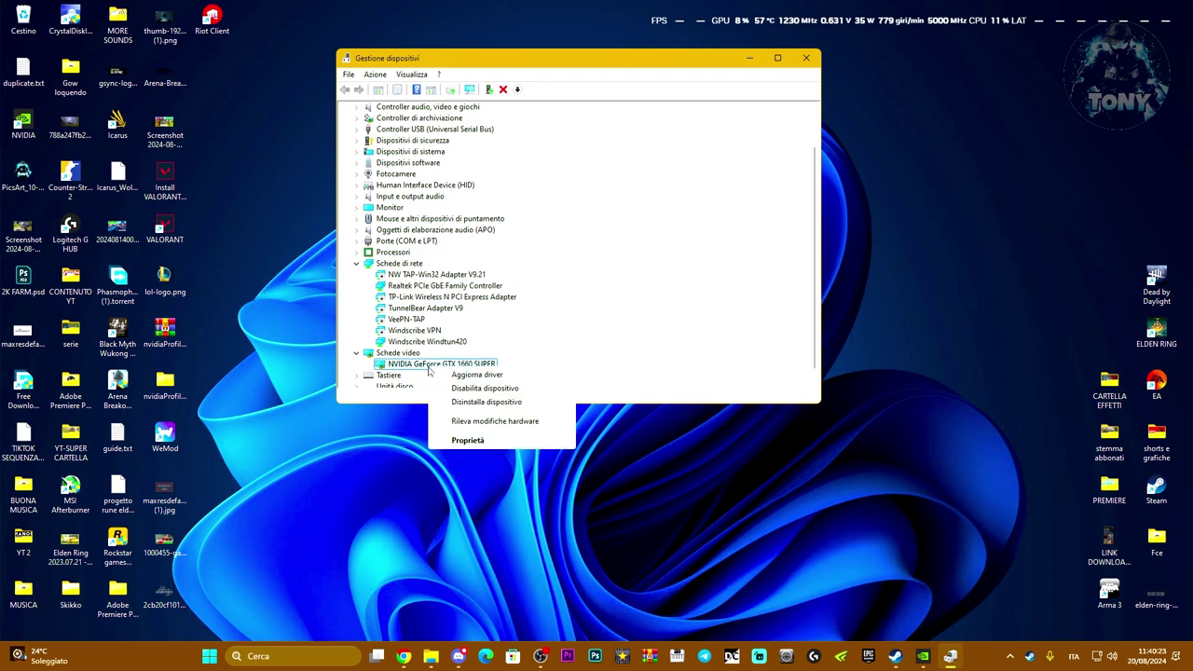
pyautogui.click(465, 376)
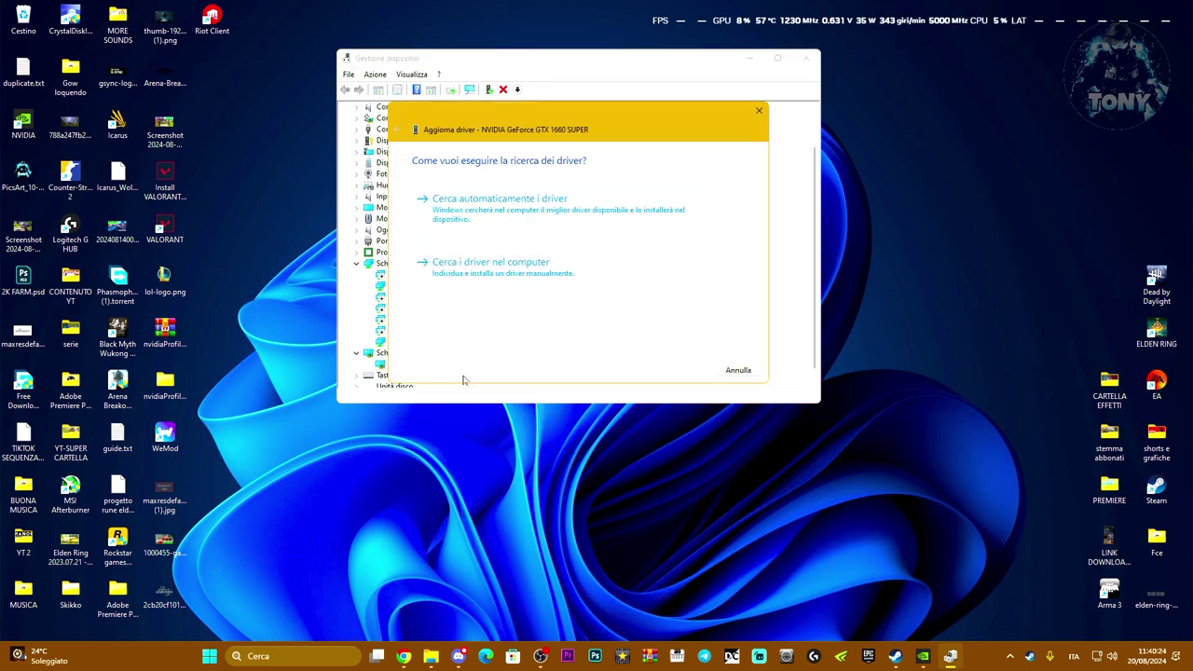
# View the list of compatible graphics drivers available on the computer, then close the update wizard and Device Manager without installing one
pyautogui.click(504, 263)
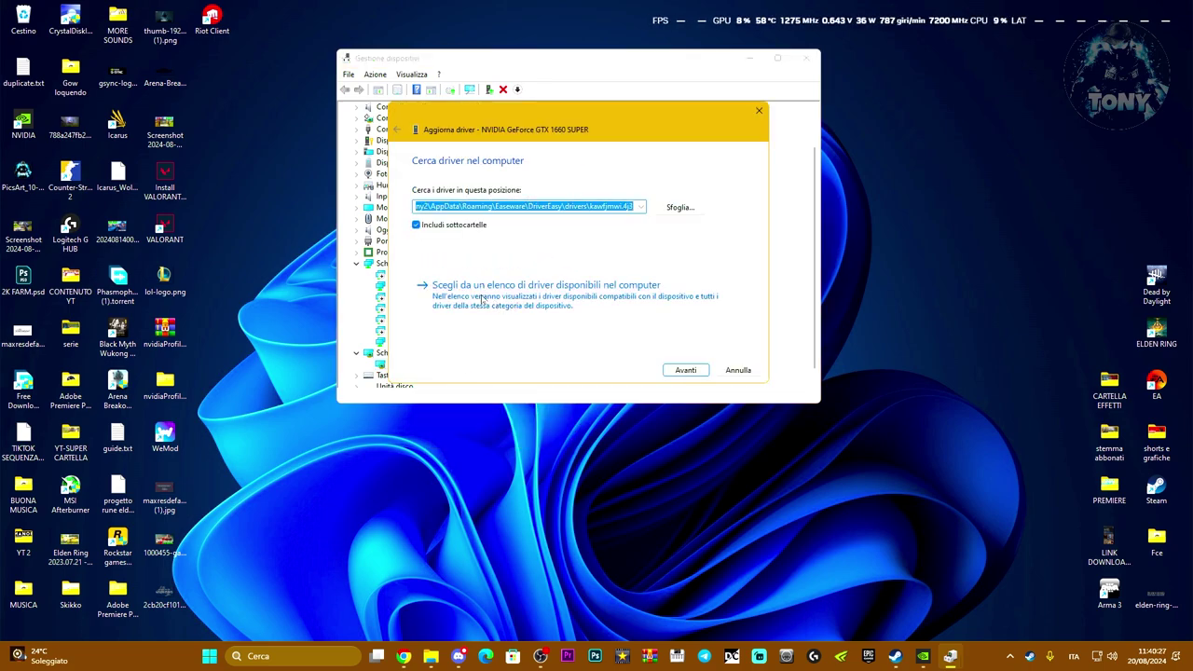
pyautogui.click(516, 300)
pyautogui.click(474, 268)
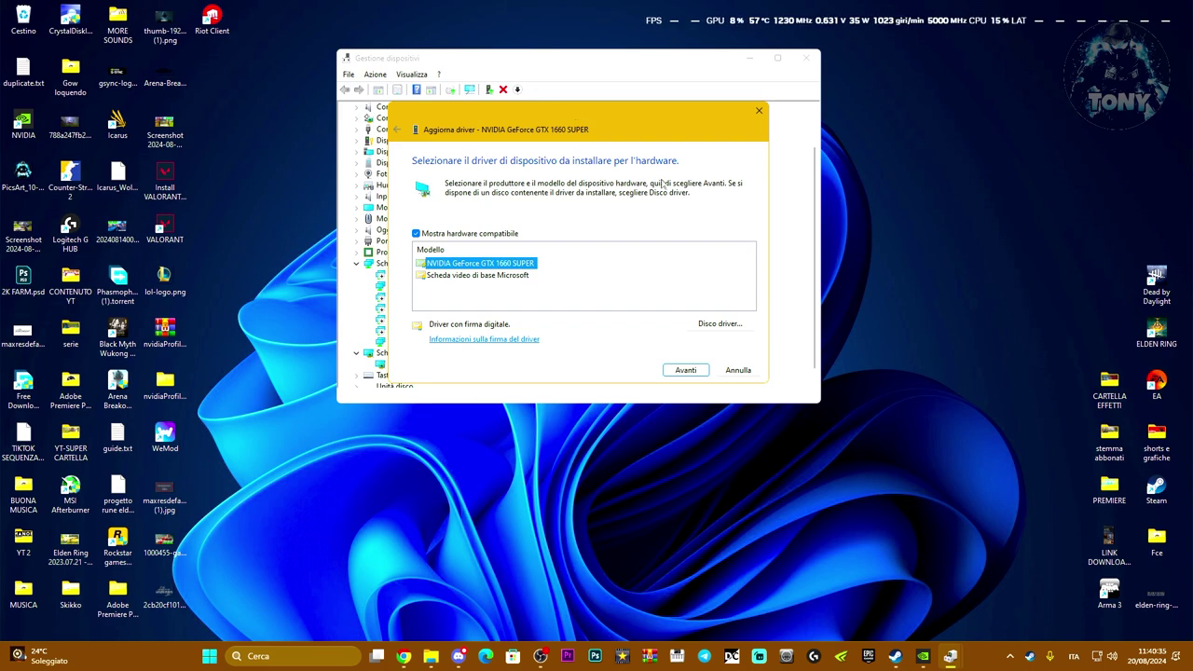
pyautogui.click(760, 113)
pyautogui.click(807, 57)
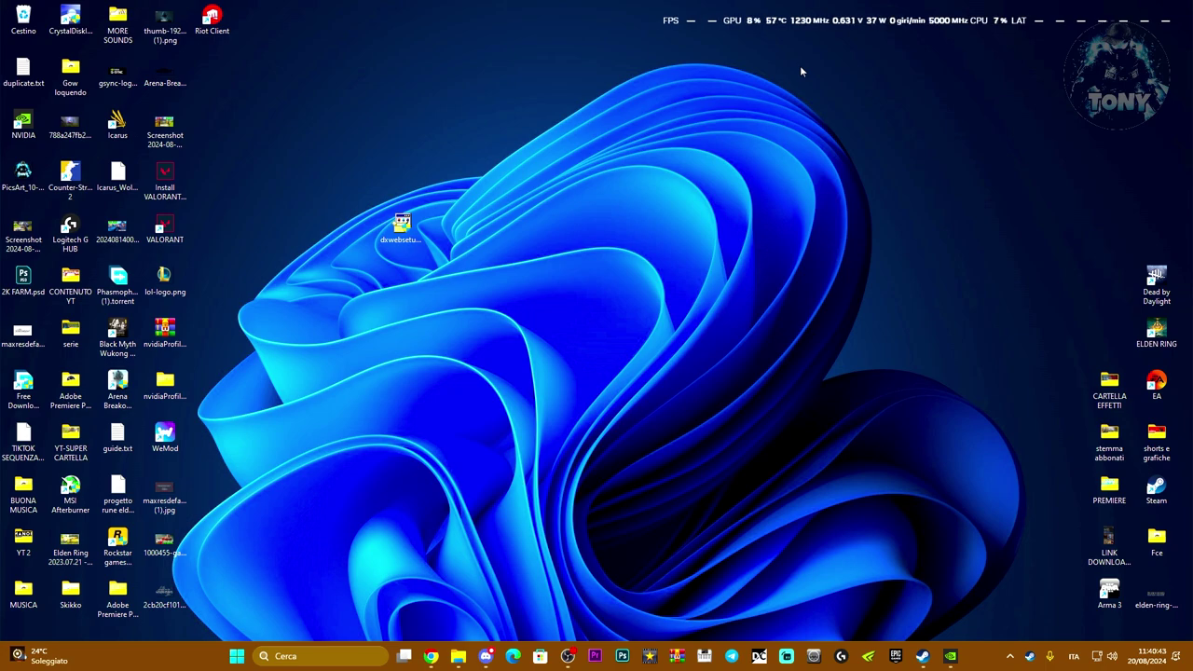
# Search Windows for "windows up", open the Windows Update settings, check for available updates and close Settings
pyautogui.click(314, 656)
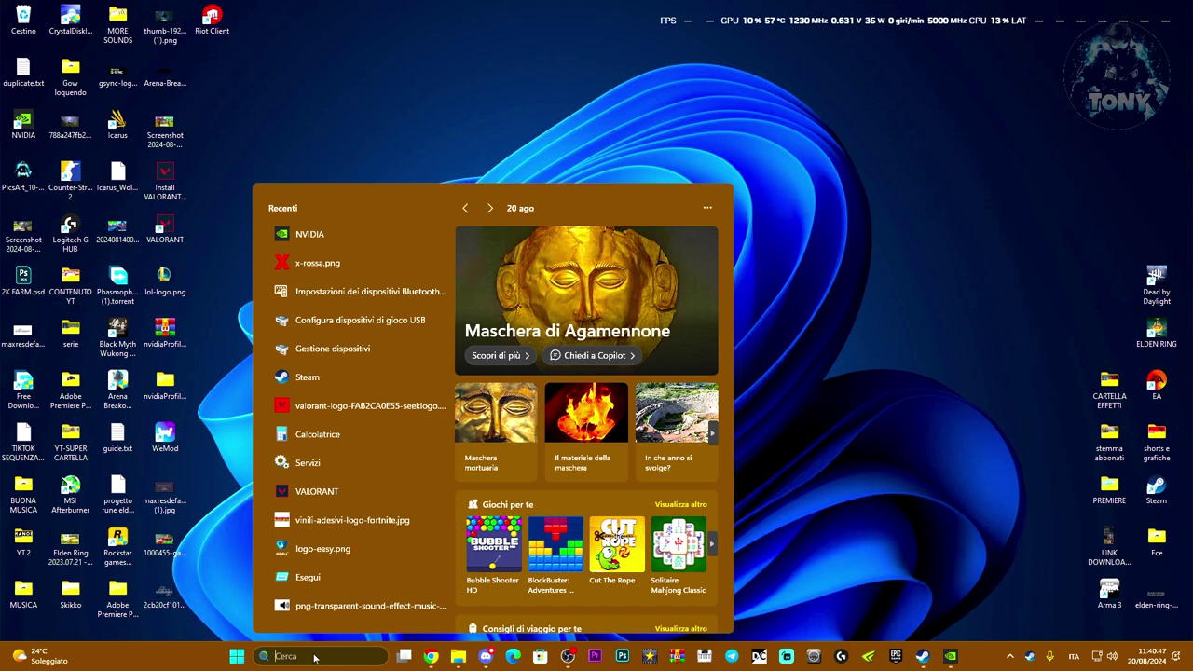
pyautogui.write('windows')
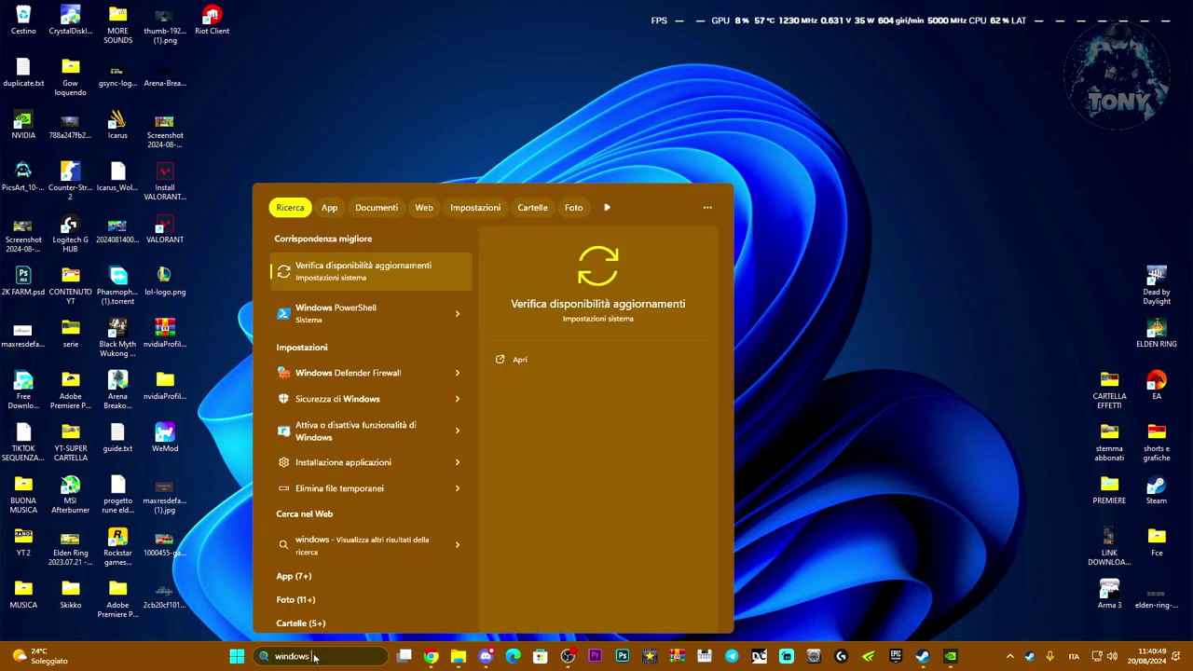
pyautogui.write(' up')
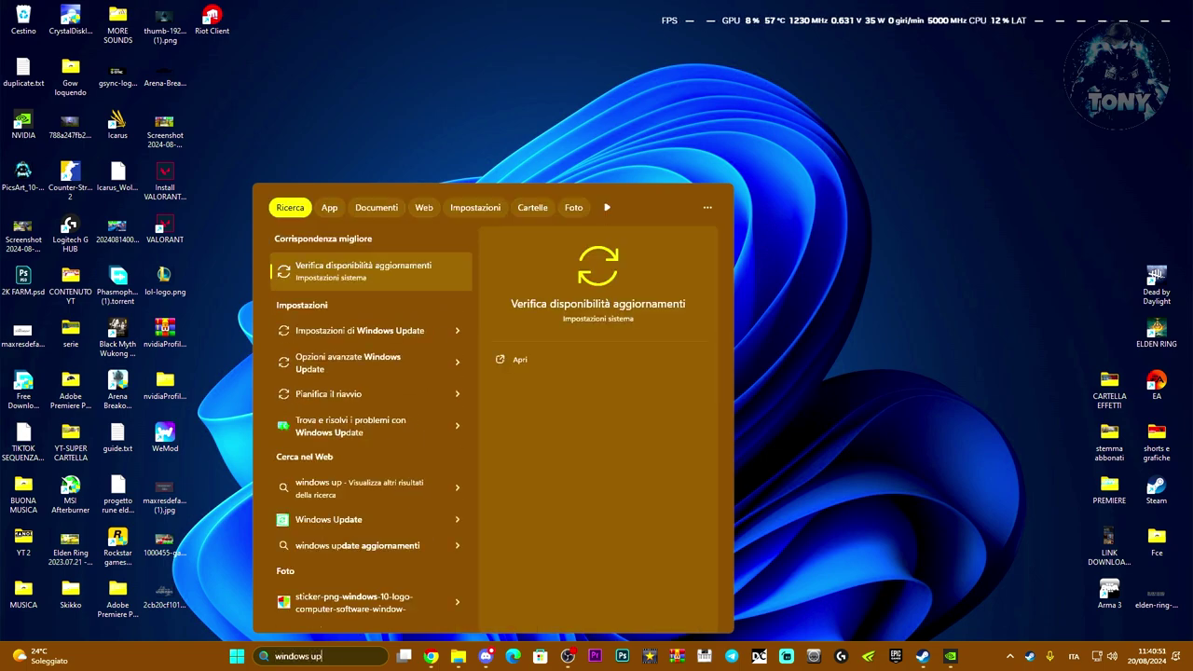
pyautogui.click(381, 265)
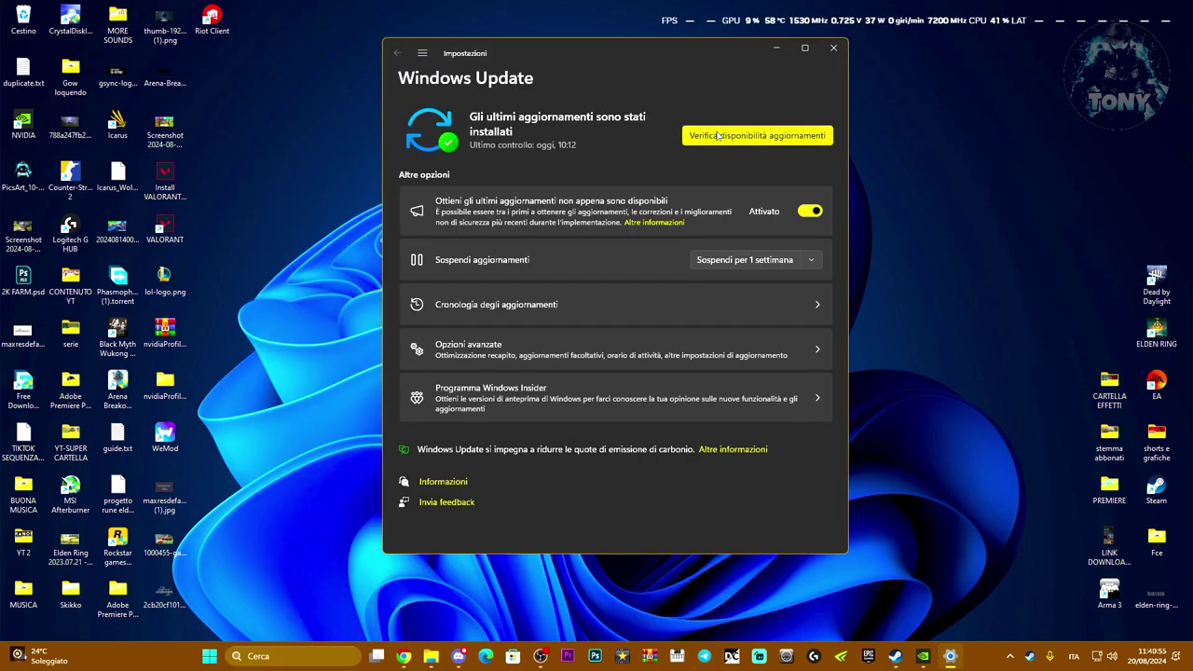
pyautogui.click(718, 136)
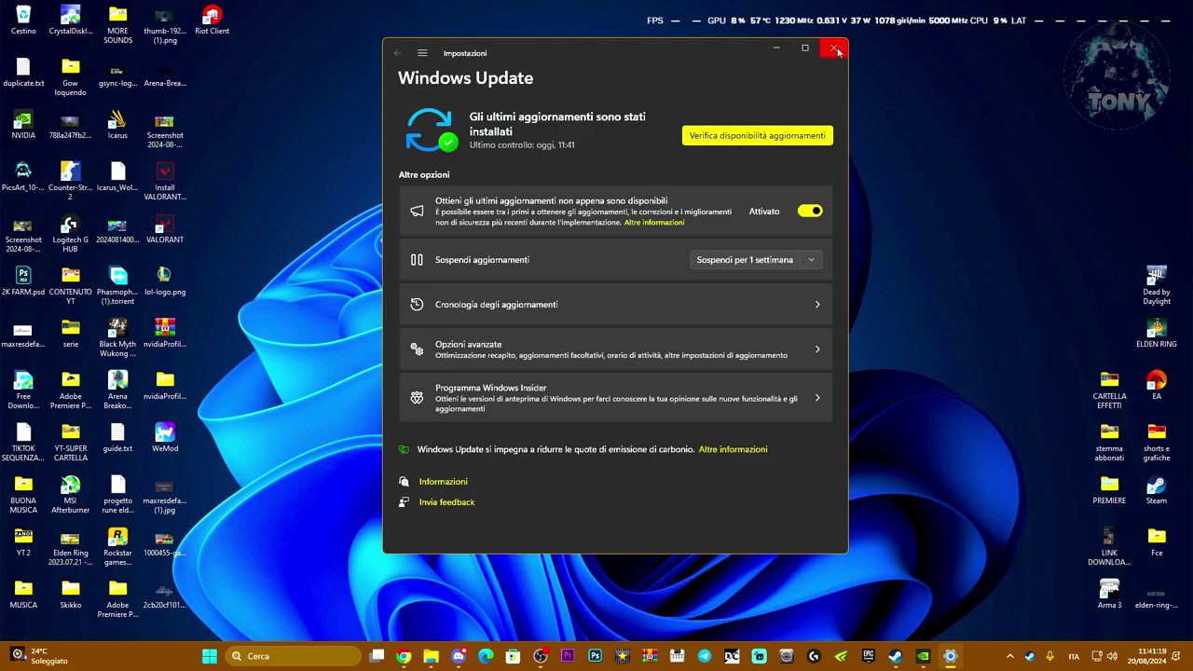
pyautogui.moveTo(707, 53); pyautogui.dragTo(666, 60)
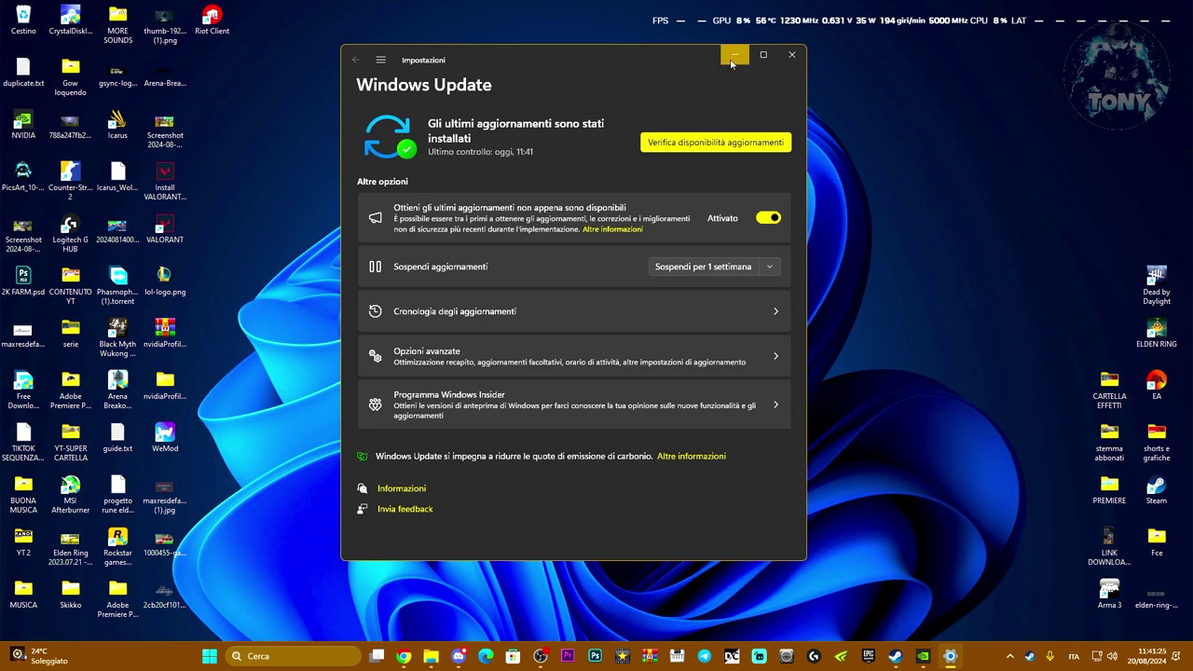
pyautogui.click(792, 54)
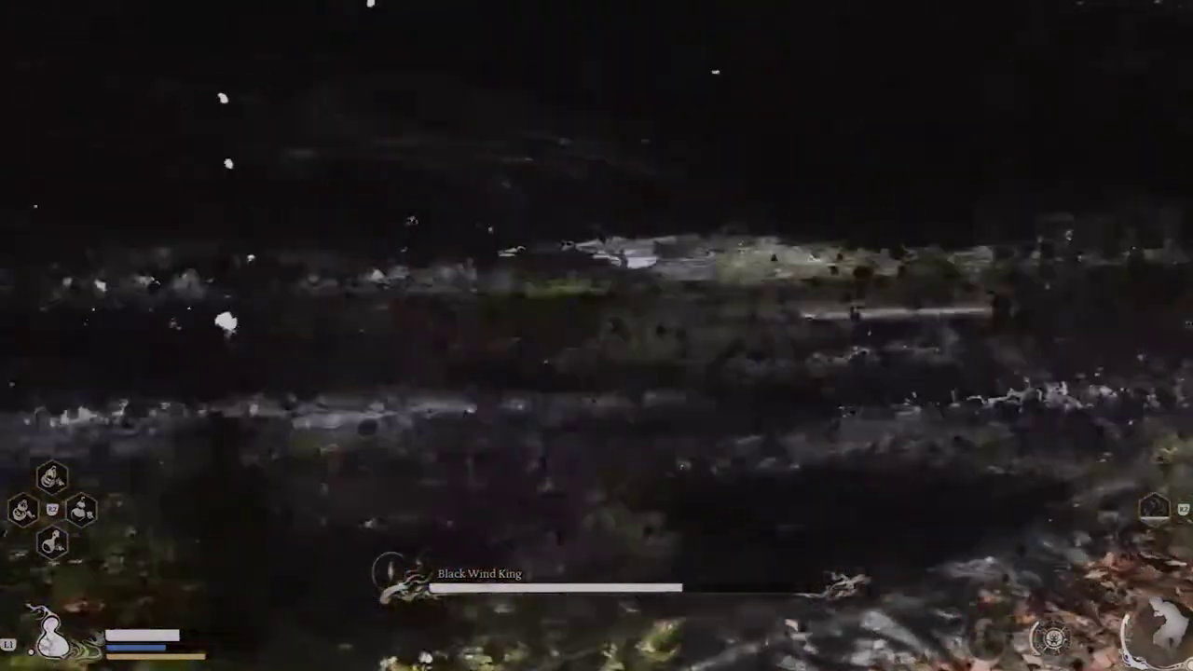